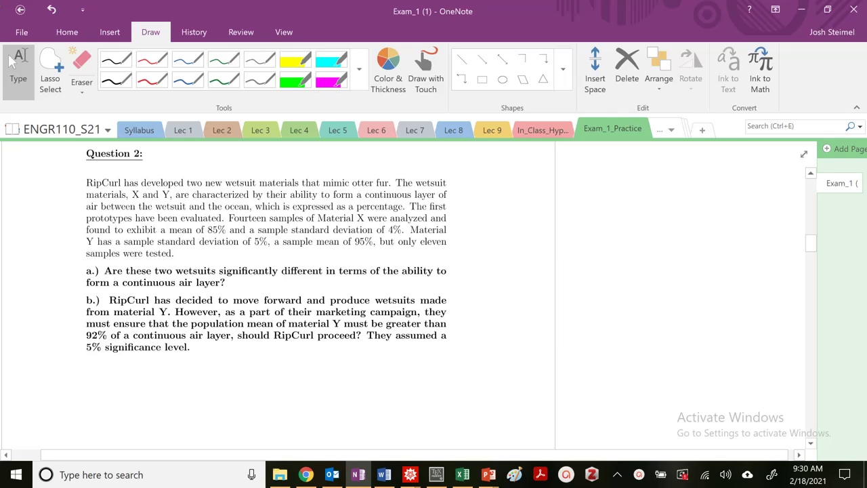
In red ink, circle the Question 2 heading and mark RipCurl, mimic otter fur, X/Y, and Fourteen samples
{"action": "scroll", "coordinate": [602, 179], "scroll_direction": "up", "scroll_amount": 2}
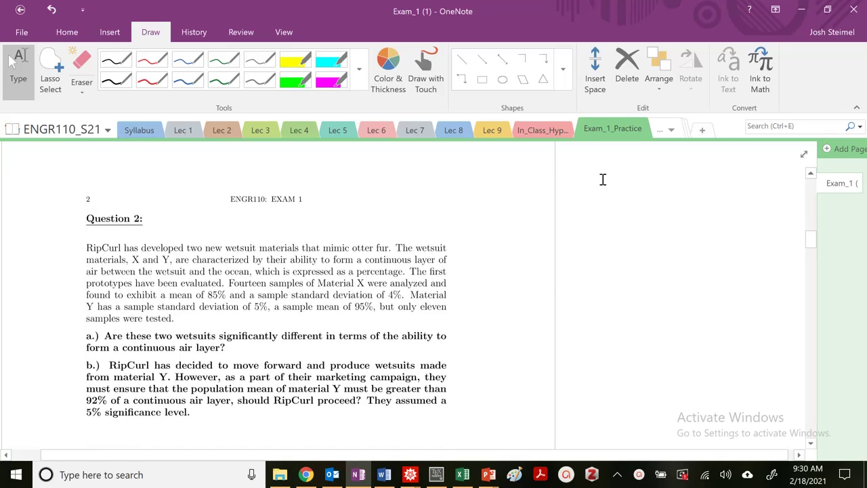
{"action": "left_click", "coordinate": [152, 76]}
{"action": "mouse_move", "coordinate": [116, 203]}
{"action": "left_mouse_down"}
{"action": "mouse_move", "coordinate": [145, 232]}
{"action": "mouse_move", "coordinate": [162, 216]}
{"action": "left_mouse_up"}
{"action": "left_click_drag", "start_coordinate": [87, 250], "coordinate": [138, 250]}
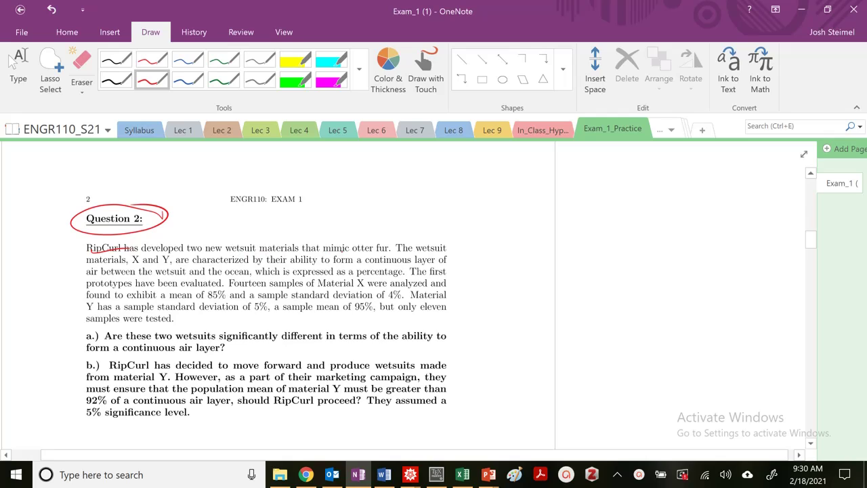
{"action": "mouse_move", "coordinate": [350, 248]}
{"action": "left_mouse_down"}
{"action": "mouse_move", "coordinate": [385, 246]}
{"action": "mouse_move", "coordinate": [324, 242]}
{"action": "left_mouse_up"}
{"action": "mouse_move", "coordinate": [141, 263]}
{"action": "left_mouse_down"}
{"action": "mouse_move", "coordinate": [147, 253]}
{"action": "mouse_move", "coordinate": [172, 255]}
{"action": "left_mouse_up"}
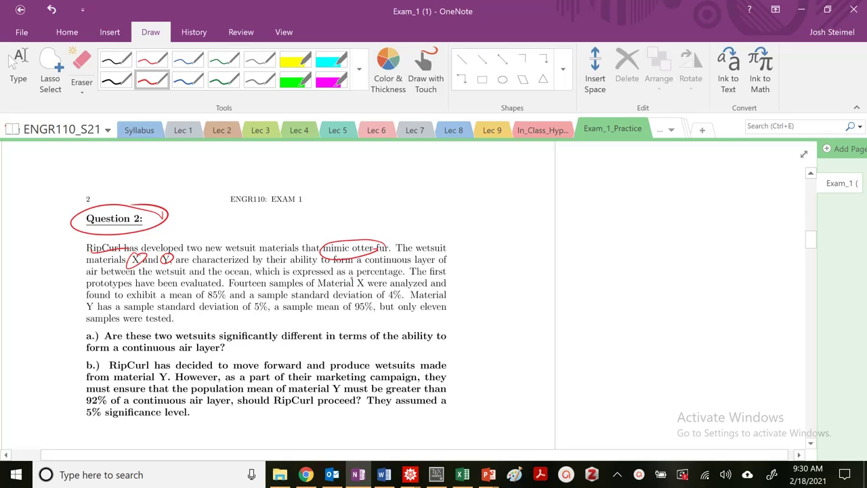
{"action": "mouse_move", "coordinate": [352, 279]}
{"action": "left_mouse_down"}
{"action": "mouse_move", "coordinate": [409, 264]}
{"action": "mouse_move", "coordinate": [353, 268]}
{"action": "left_mouse_up"}
{"action": "left_click_drag", "start_coordinate": [230, 288], "coordinate": [357, 290]}
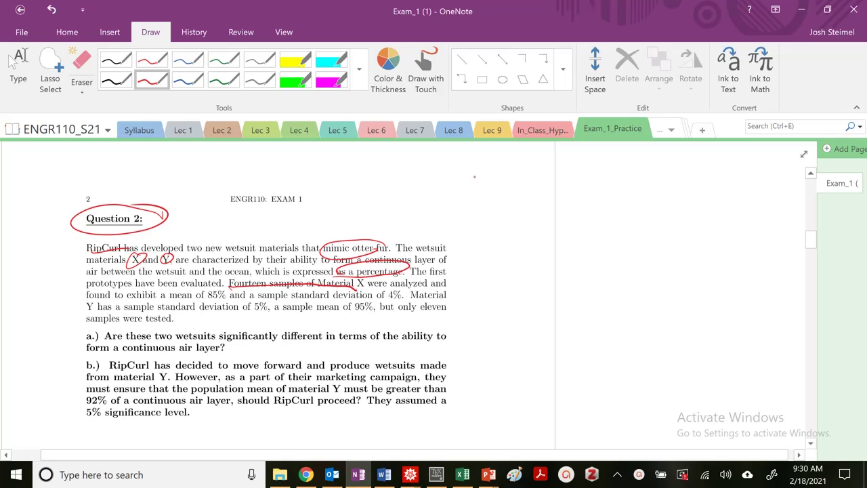
Begin handwriting nx = at the top right beside Question 2
{"action": "mouse_move", "coordinate": [469, 169]}
{"action": "left_mouse_down"}
{"action": "mouse_move", "coordinate": [503, 195]}
{"action": "mouse_move", "coordinate": [492, 195]}
{"action": "left_mouse_up"}
{"action": "left_click_drag", "start_coordinate": [508, 177], "coordinate": [522, 175]}
{"action": "left_click_drag", "start_coordinate": [509, 182], "coordinate": [532, 189]}
Finish nx = 14, underline the 85% mean, and write X̄x = 85
{"action": "left_click_drag", "start_coordinate": [538, 165], "coordinate": [556, 175]}
{"action": "left_click_drag", "start_coordinate": [552, 167], "coordinate": [554, 181]}
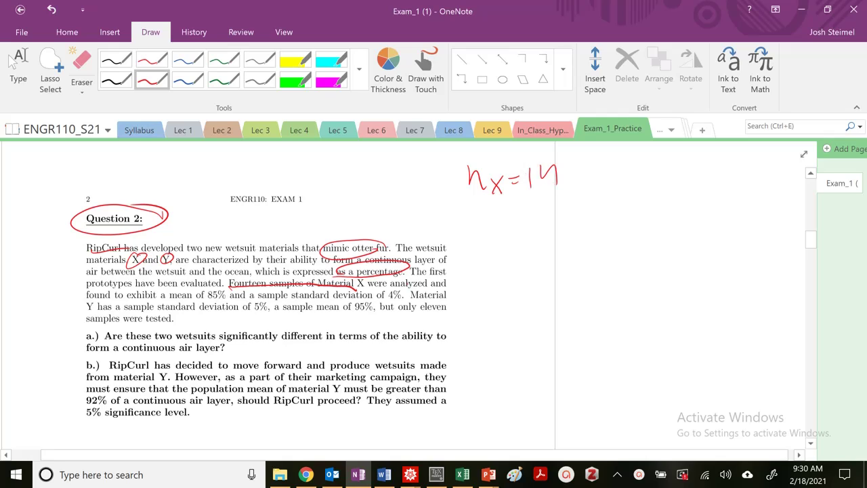
{"action": "left_click_drag", "start_coordinate": [169, 299], "coordinate": [224, 299]}
{"action": "mouse_move", "coordinate": [489, 211]}
{"action": "left_mouse_down"}
{"action": "mouse_move", "coordinate": [473, 230]}
{"action": "mouse_move", "coordinate": [496, 204]}
{"action": "mouse_move", "coordinate": [502, 235]}
{"action": "left_mouse_up"}
{"action": "left_click_drag", "start_coordinate": [502, 223], "coordinate": [491, 237]}
{"action": "left_click", "coordinate": [505, 220]}
{"action": "left_click_drag", "start_coordinate": [540, 204], "coordinate": [536, 205]}
{"action": "left_click_drag", "start_coordinate": [547, 205], "coordinate": [558, 227]}
{"action": "left_click_drag", "start_coordinate": [548, 208], "coordinate": [581, 205]}
Underline the 4% standard deviation, write Sx = 4, and begin Sy = beside it
{"action": "left_click_drag", "start_coordinate": [261, 298], "coordinate": [390, 297]}
{"action": "mouse_move", "coordinate": [489, 257]}
{"action": "left_mouse_down"}
{"action": "mouse_move", "coordinate": [479, 284]}
{"action": "mouse_move", "coordinate": [501, 287]}
{"action": "left_mouse_up"}
{"action": "left_click_drag", "start_coordinate": [501, 275], "coordinate": [492, 288]}
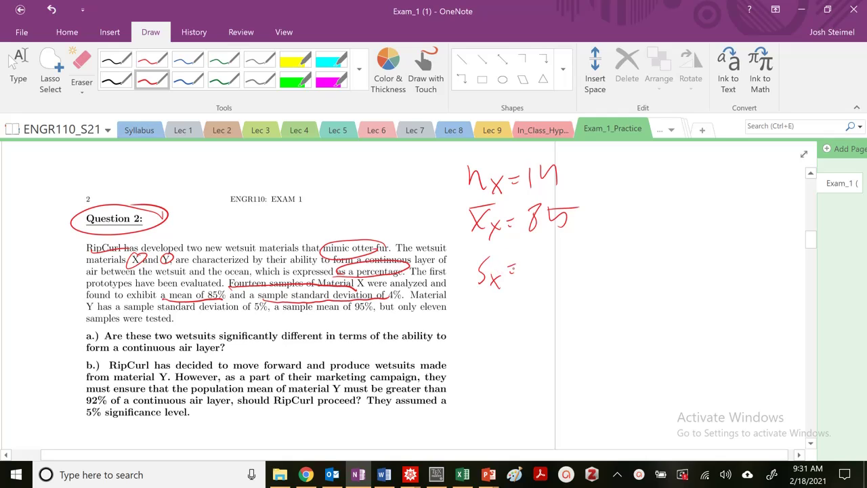
{"action": "left_click_drag", "start_coordinate": [526, 257], "coordinate": [539, 273]}
{"action": "left_click_drag", "start_coordinate": [536, 257], "coordinate": [536, 292]}
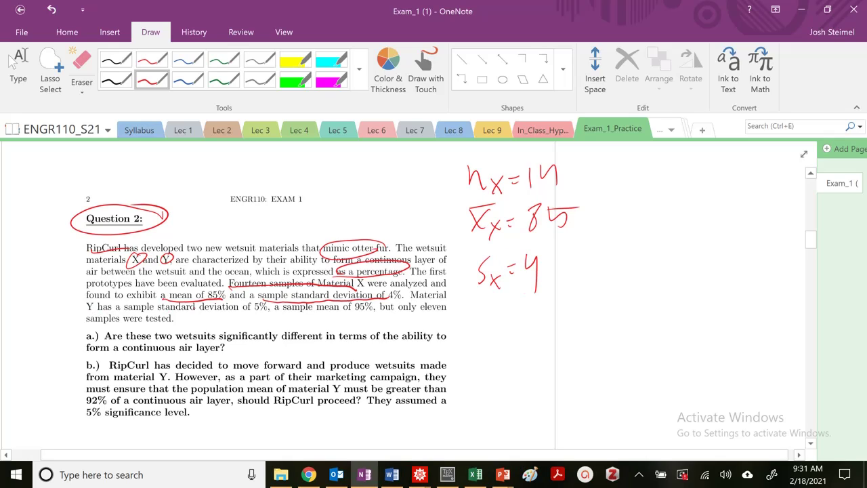
{"action": "left_click_drag", "start_coordinate": [627, 259], "coordinate": [615, 286]}
{"action": "mouse_move", "coordinate": [628, 276]}
{"action": "left_mouse_down"}
{"action": "mouse_move", "coordinate": [643, 274]}
{"action": "mouse_move", "coordinate": [632, 300]}
{"action": "left_mouse_up"}
{"action": "left_click_drag", "start_coordinate": [651, 272], "coordinate": [663, 270]}
{"action": "left_click_drag", "start_coordinate": [654, 278], "coordinate": [671, 280]}
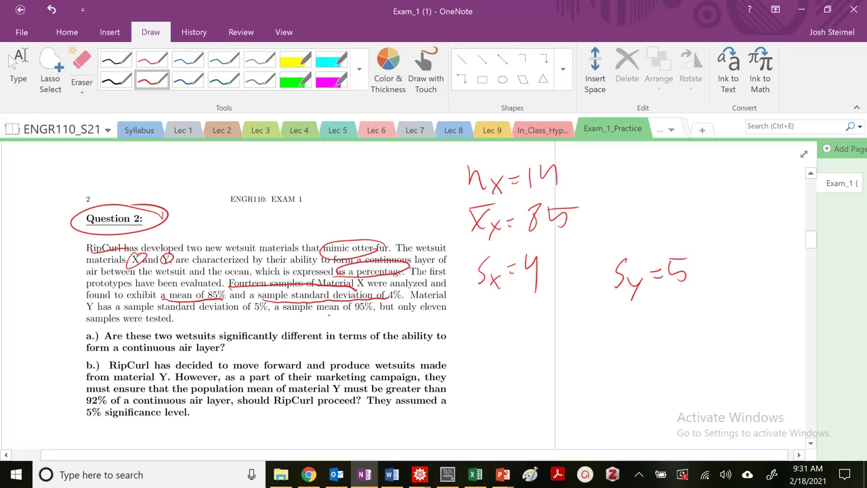
Write X̄y = 95 and ny = 11 for Material Y, underlining Y's details, then stop inking
{"action": "left_click_drag", "start_coordinate": [614, 202], "coordinate": [628, 221]}
{"action": "mouse_move", "coordinate": [628, 200]}
{"action": "left_mouse_down"}
{"action": "mouse_move", "coordinate": [614, 224]}
{"action": "mouse_move", "coordinate": [631, 228]}
{"action": "left_mouse_up"}
{"action": "left_click_drag", "start_coordinate": [644, 215], "coordinate": [635, 237]}
{"action": "left_click_drag", "start_coordinate": [679, 201], "coordinate": [677, 212]}
{"action": "mouse_move", "coordinate": [692, 203]}
{"action": "left_mouse_down"}
{"action": "mouse_move", "coordinate": [689, 222]}
{"action": "mouse_move", "coordinate": [713, 206]}
{"action": "left_mouse_up"}
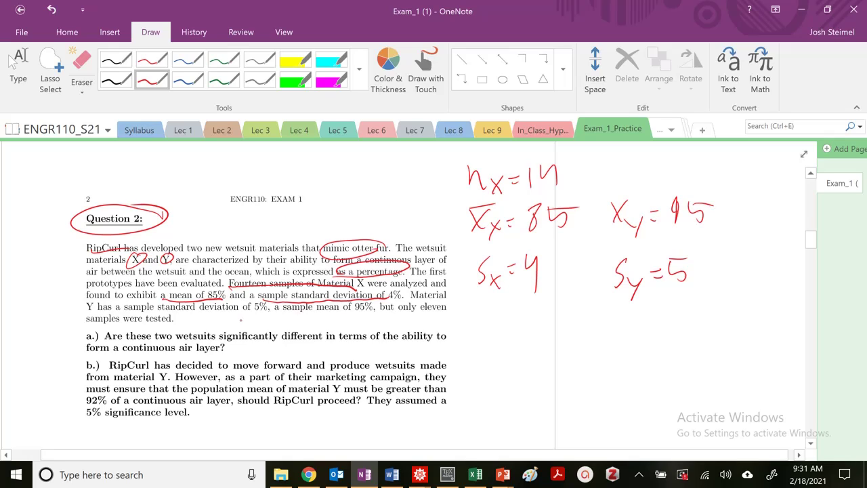
{"action": "left_click_drag", "start_coordinate": [198, 314], "coordinate": [352, 313]}
{"action": "left_click_drag", "start_coordinate": [614, 162], "coordinate": [624, 181]}
{"action": "left_click_drag", "start_coordinate": [695, 160], "coordinate": [694, 185]}
{"action": "left_click", "coordinate": [14, 65]}
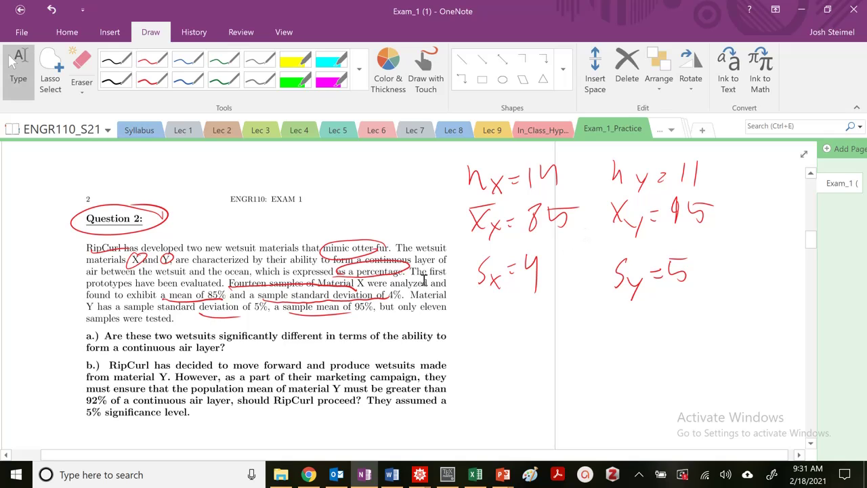
{"action": "scroll", "coordinate": [253, 325], "scroll_direction": "down", "scroll_amount": 2}
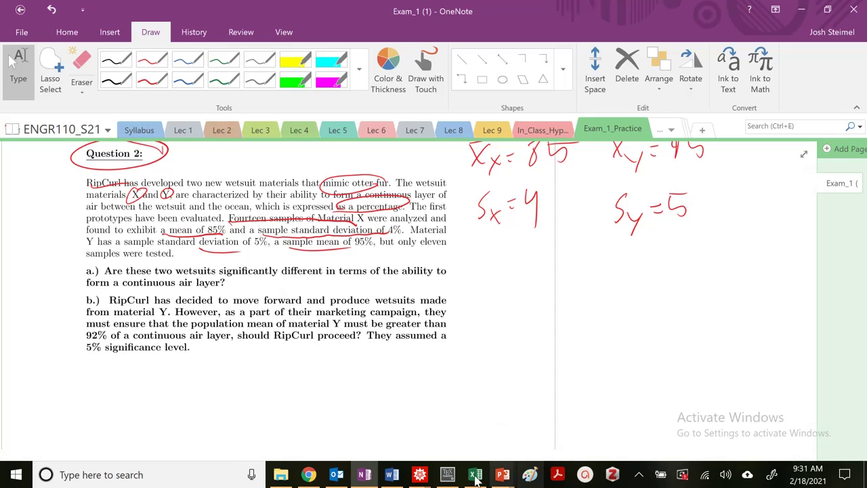
Bring up Untitled-1 and evaluate all its definitions (pdf, zfun, texp, nu, texp2)
{"action": "mouse_move", "coordinate": [419, 475]}
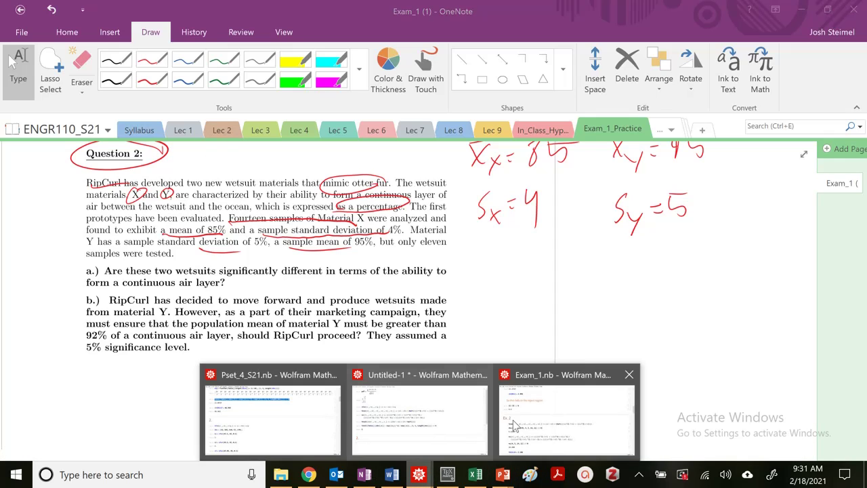
{"action": "left_click", "coordinate": [409, 435]}
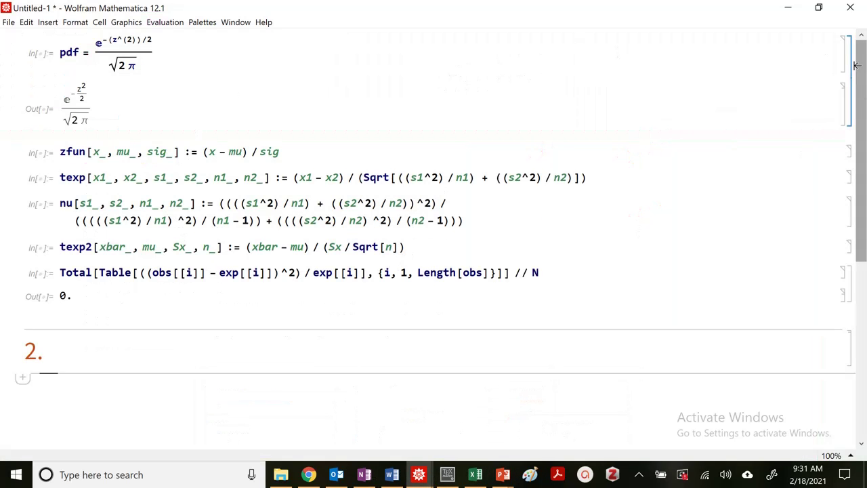
{"action": "left_click_drag", "start_coordinate": [856, 65], "coordinate": [856, 306]}
{"action": "key", "text": "shift+Return"}
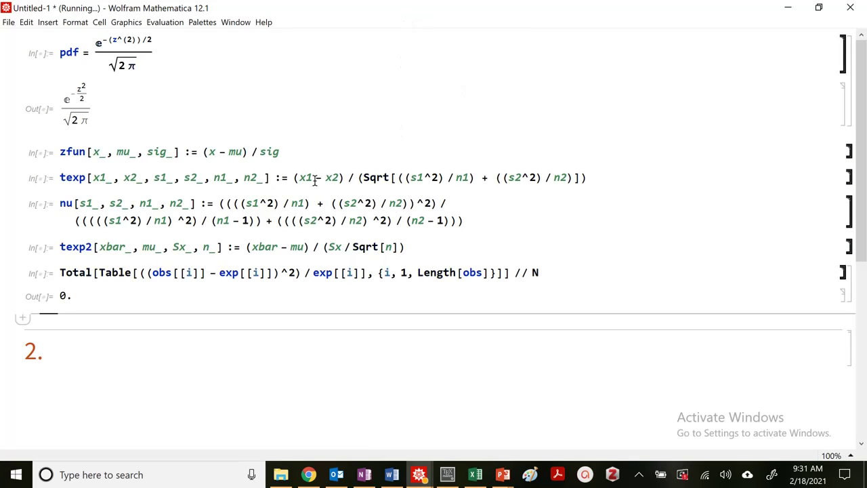
Review the texp definition, place the cursor under the 2. heading, and snap the notebook left
{"action": "left_click", "coordinate": [122, 179]}
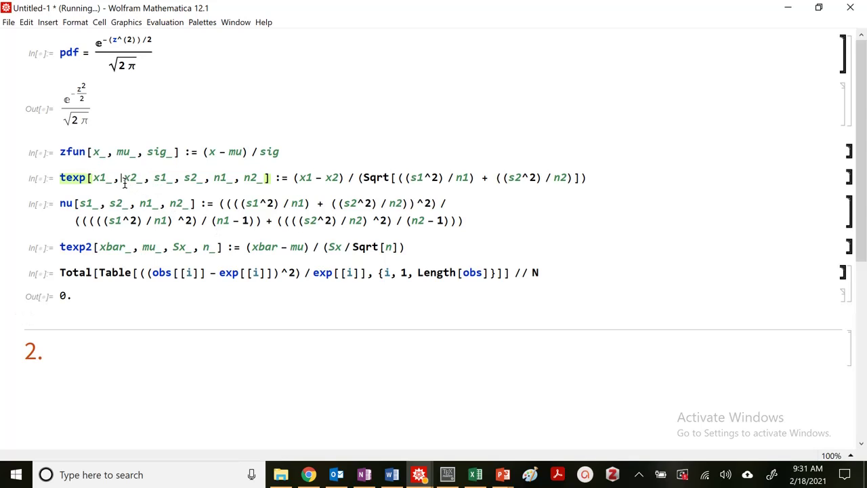
{"action": "triple_click", "coordinate": [124, 179]}
{"action": "left_click", "coordinate": [124, 179]}
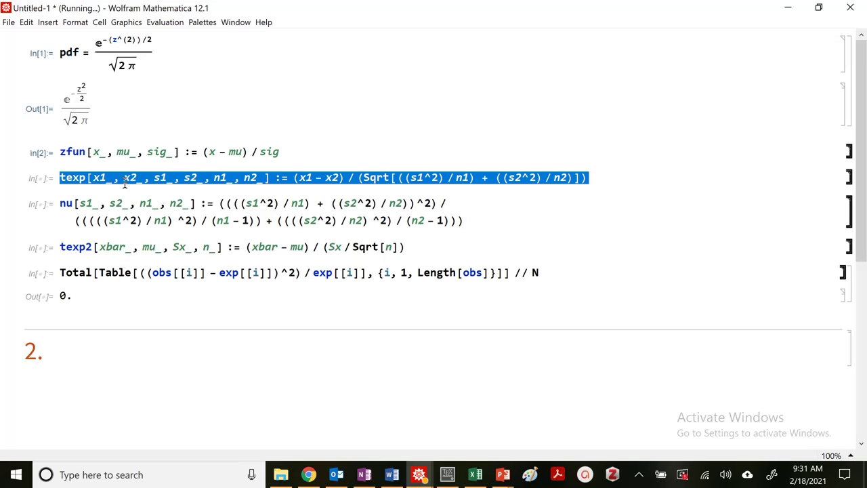
{"action": "left_click", "coordinate": [109, 343]}
{"action": "left_click", "coordinate": [109, 372]}
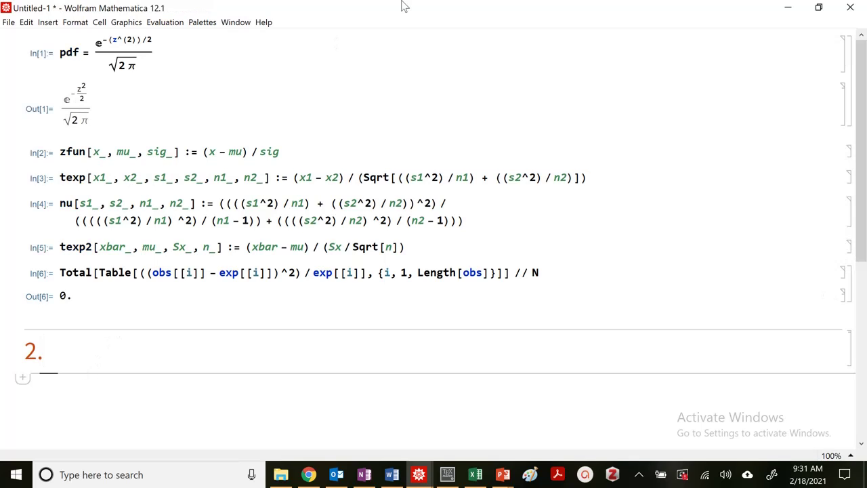
{"action": "left_click_drag", "start_coordinate": [405, 6], "coordinate": [232, 32]}
Type the Material X values nx = 14; xx = 85; sx = 4; on separate lines
{"action": "scroll", "coordinate": [581, 333], "scroll_direction": "up", "scroll_amount": 2}
{"action": "scroll", "coordinate": [139, 434], "scroll_direction": "down", "scroll_amount": 2}
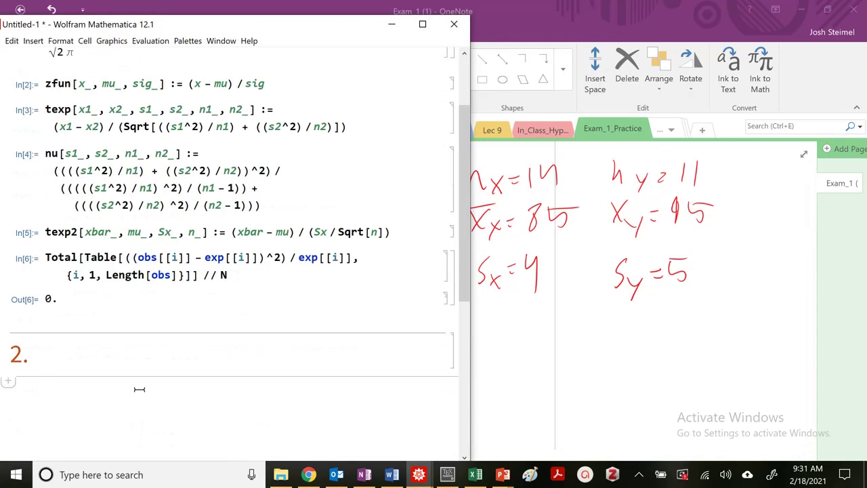
{"action": "type", "text": "nx = 14;"}
{"action": "key", "text": "Return"}
{"action": "type", "text": "xx"}
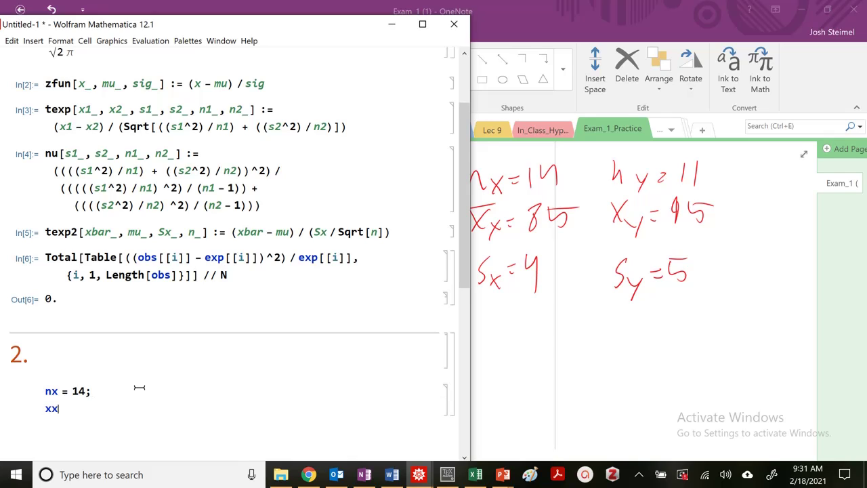
{"action": "type", "text": " = 85;"}
{"action": "key", "text": "Return"}
{"action": "type", "text": "sx = 4;"}
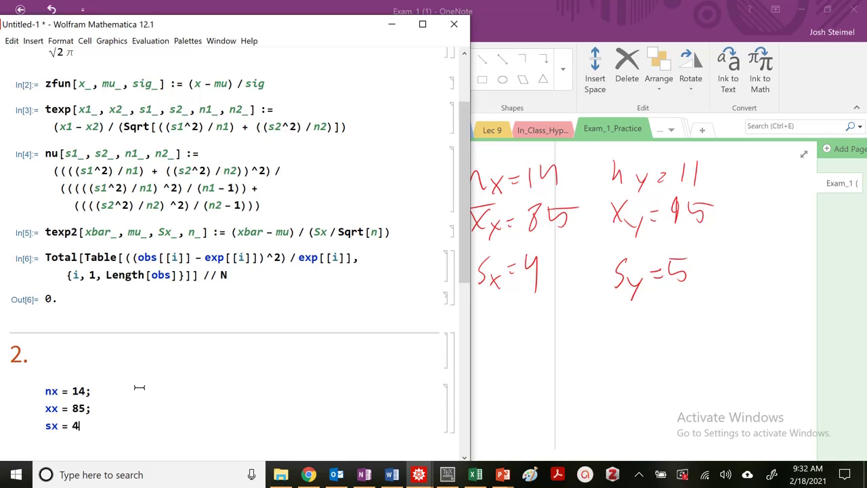
Add ny = 11; xy = 95; sy = 5; on their own lines and evaluate the cell
{"action": "key", "text": "Return"}
{"action": "type", "text": "ny = 11;"}
{"action": "key", "text": "Return"}
{"action": "type", "text": "xy=95;"}
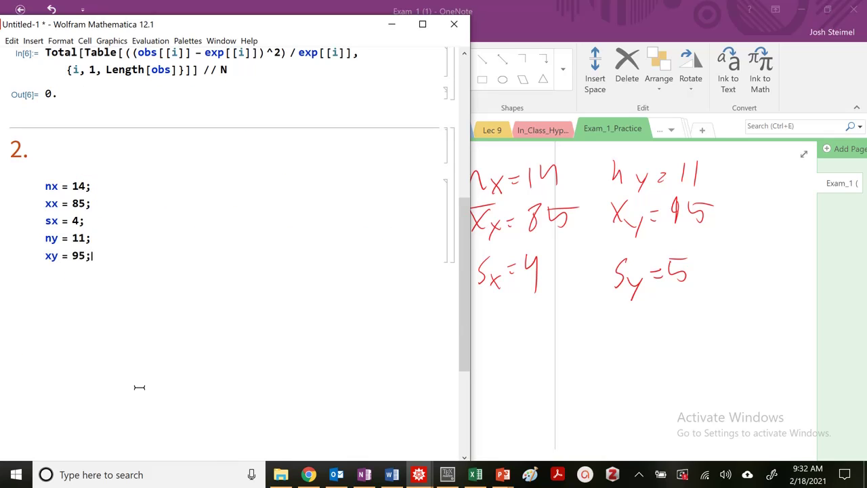
{"action": "type", "text": "sy=5;"}
{"action": "key", "text": "BackSpace"}
{"action": "key", "text": "BackSpace"}
{"action": "key", "text": "BackSpace"}
{"action": "key", "text": "BackSpace"}
{"action": "key", "text": "BackSpace"}
{"action": "key", "text": "BackSpace"}
{"action": "key", "text": "Return"}
{"action": "type", "text": "sy = 5;"}
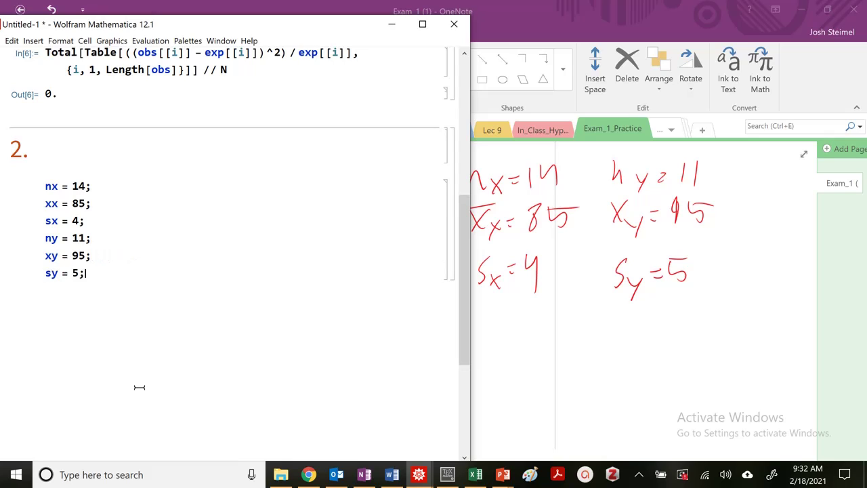
{"action": "key", "text": "shift+Return"}
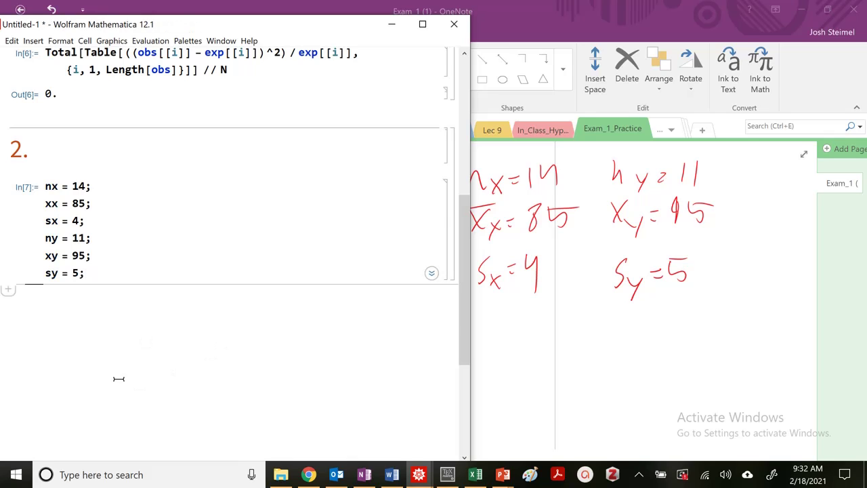
In red ink beside part a, write the hypotheses H0: same and Ha: differ
{"action": "scroll", "coordinate": [115, 377], "scroll_direction": "up", "scroll_amount": 5}
{"action": "left_click", "coordinate": [640, 356]}
{"action": "scroll", "coordinate": [640, 356], "scroll_direction": "down", "scroll_amount": 2}
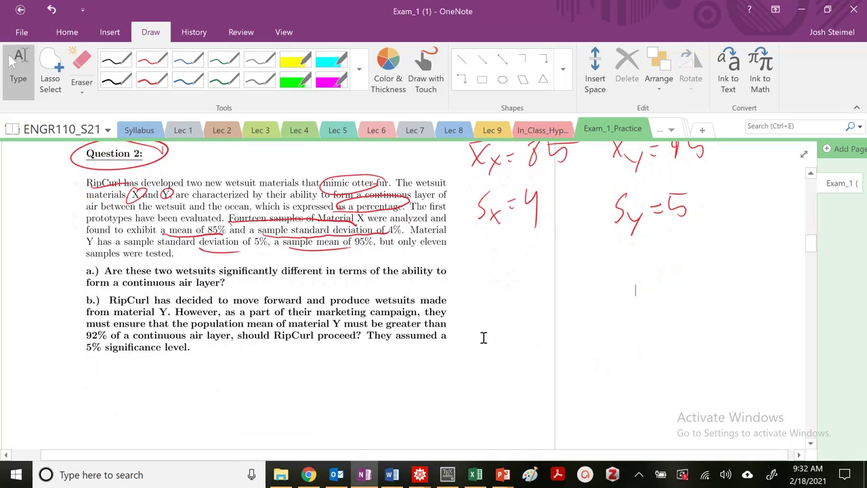
{"action": "left_click", "coordinate": [151, 80]}
{"action": "left_click_drag", "start_coordinate": [446, 270], "coordinate": [496, 299]}
{"action": "mouse_move", "coordinate": [530, 263]}
{"action": "left_mouse_down"}
{"action": "mouse_move", "coordinate": [539, 290]}
{"action": "mouse_move", "coordinate": [564, 276]}
{"action": "mouse_move", "coordinate": [596, 292]}
{"action": "mouse_move", "coordinate": [622, 276]}
{"action": "mouse_move", "coordinate": [616, 301]}
{"action": "mouse_move", "coordinate": [637, 290]}
{"action": "mouse_move", "coordinate": [630, 277]}
{"action": "mouse_move", "coordinate": [633, 299]}
{"action": "mouse_move", "coordinate": [642, 285]}
{"action": "mouse_move", "coordinate": [661, 295]}
{"action": "mouse_move", "coordinate": [701, 289]}
{"action": "left_mouse_up"}
{"action": "left_click", "coordinate": [594, 281]}
{"action": "left_click", "coordinate": [594, 289]}
{"action": "left_click_drag", "start_coordinate": [543, 317], "coordinate": [546, 340]}
{"action": "mouse_move", "coordinate": [562, 312]}
{"action": "left_mouse_down"}
{"action": "mouse_move", "coordinate": [568, 340]}
{"action": "mouse_move", "coordinate": [564, 331]}
{"action": "left_mouse_up"}
{"action": "mouse_move", "coordinate": [587, 330]}
{"action": "left_mouse_down"}
{"action": "mouse_move", "coordinate": [510, 328]}
{"action": "mouse_move", "coordinate": [619, 322]}
{"action": "mouse_move", "coordinate": [638, 340]}
{"action": "left_mouse_up"}
{"action": "mouse_move", "coordinate": [647, 316]}
{"action": "left_mouse_down"}
{"action": "mouse_move", "coordinate": [685, 333]}
{"action": "mouse_move", "coordinate": [709, 333]}
{"action": "left_mouse_up"}
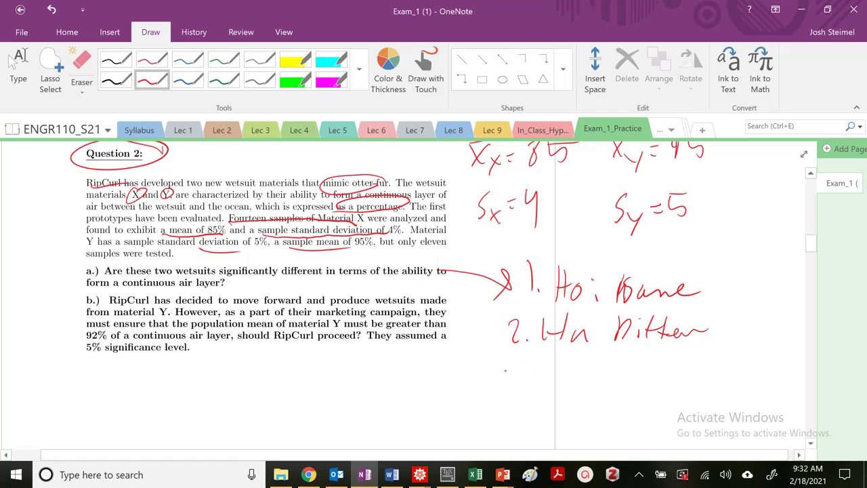
Write step 3 as 95% confidence with α = 0.05
{"action": "left_click_drag", "start_coordinate": [504, 366], "coordinate": [511, 384]}
{"action": "left_click", "coordinate": [532, 377]}
{"action": "mouse_move", "coordinate": [568, 355]}
{"action": "left_mouse_down"}
{"action": "mouse_move", "coordinate": [564, 381]}
{"action": "mouse_move", "coordinate": [557, 365]}
{"action": "left_mouse_up"}
{"action": "mouse_move", "coordinate": [583, 361]}
{"action": "left_mouse_down"}
{"action": "mouse_move", "coordinate": [573, 381]}
{"action": "mouse_move", "coordinate": [590, 381]}
{"action": "left_mouse_up"}
{"action": "mouse_move", "coordinate": [602, 372]}
{"action": "left_mouse_down"}
{"action": "mouse_move", "coordinate": [605, 384]}
{"action": "mouse_move", "coordinate": [665, 365]}
{"action": "left_mouse_up"}
{"action": "left_click_drag", "start_coordinate": [653, 373], "coordinate": [669, 371]}
{"action": "mouse_move", "coordinate": [685, 360]}
{"action": "left_mouse_down"}
{"action": "mouse_move", "coordinate": [704, 361]}
{"action": "mouse_move", "coordinate": [710, 377]}
{"action": "left_mouse_up"}
{"action": "left_click", "coordinate": [696, 375]}
{"action": "left_click_drag", "start_coordinate": [711, 354], "coordinate": [730, 351]}
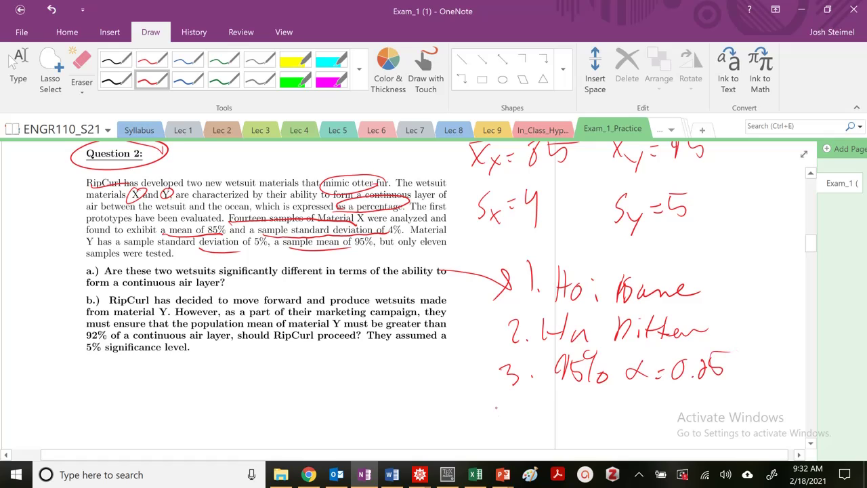
Write step 4 as the experimental t, Texp
{"action": "mouse_move", "coordinate": [499, 395]}
{"action": "left_mouse_down"}
{"action": "mouse_move", "coordinate": [511, 426]}
{"action": "mouse_move", "coordinate": [550, 401]}
{"action": "left_mouse_up"}
{"action": "left_click", "coordinate": [533, 415]}
{"action": "left_click_drag", "start_coordinate": [550, 401], "coordinate": [551, 427]}
{"action": "mouse_move", "coordinate": [557, 409]}
{"action": "left_mouse_down"}
{"action": "mouse_move", "coordinate": [588, 416]}
{"action": "mouse_move", "coordinate": [590, 428]}
{"action": "left_mouse_up"}
{"action": "left_click_drag", "start_coordinate": [587, 407], "coordinate": [596, 427]}
{"action": "scroll", "coordinate": [598, 405], "scroll_direction": "down", "scroll_amount": 2}
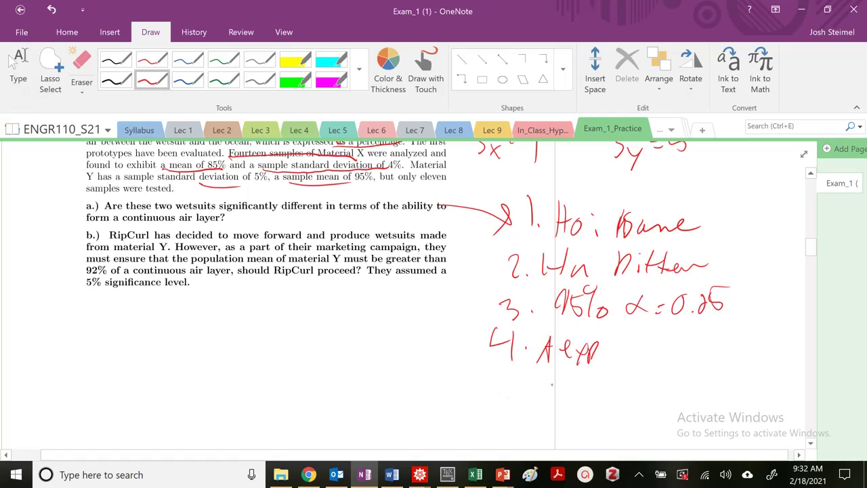
Write step 5 as the critical t with α/2 and ν subscripts, and begin noting ν
{"action": "left_click_drag", "start_coordinate": [507, 382], "coordinate": [500, 406]}
{"action": "left_click_drag", "start_coordinate": [506, 383], "coordinate": [522, 384]}
{"action": "left_click", "coordinate": [535, 404]}
{"action": "left_click_drag", "start_coordinate": [542, 418], "coordinate": [555, 385]}
{"action": "mouse_move", "coordinate": [547, 402]}
{"action": "left_mouse_down"}
{"action": "mouse_move", "coordinate": [565, 388]}
{"action": "mouse_move", "coordinate": [578, 408]}
{"action": "left_mouse_up"}
{"action": "mouse_move", "coordinate": [562, 416]}
{"action": "left_mouse_down"}
{"action": "mouse_move", "coordinate": [576, 427]}
{"action": "mouse_move", "coordinate": [611, 392]}
{"action": "left_mouse_up"}
{"action": "left_click", "coordinate": [622, 392]}
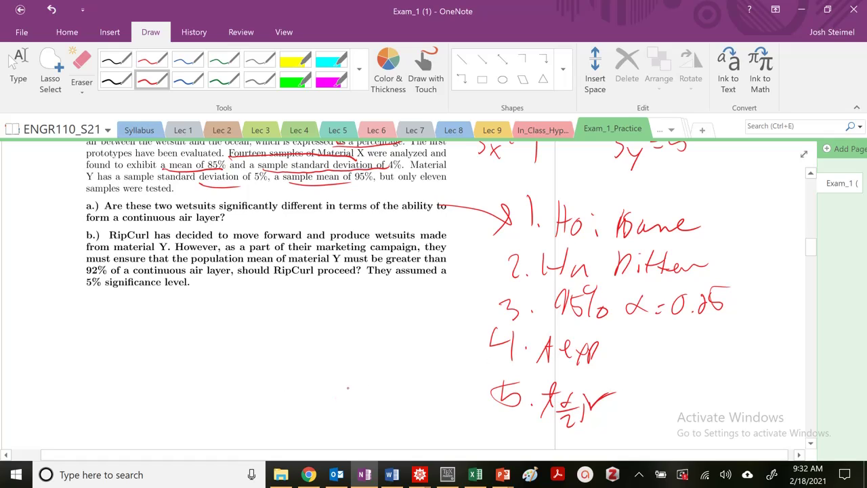
{"action": "left_click_drag", "start_coordinate": [352, 391], "coordinate": [370, 388]}
{"action": "key", "text": "Escape"}
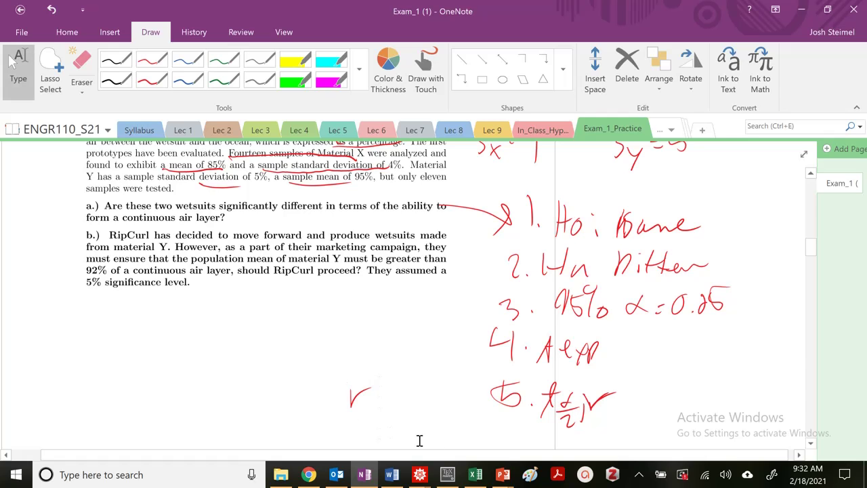
Set aside the Exam_1 notebook and bring the Untitled-1 notebook forward
{"action": "left_click", "coordinate": [419, 476]}
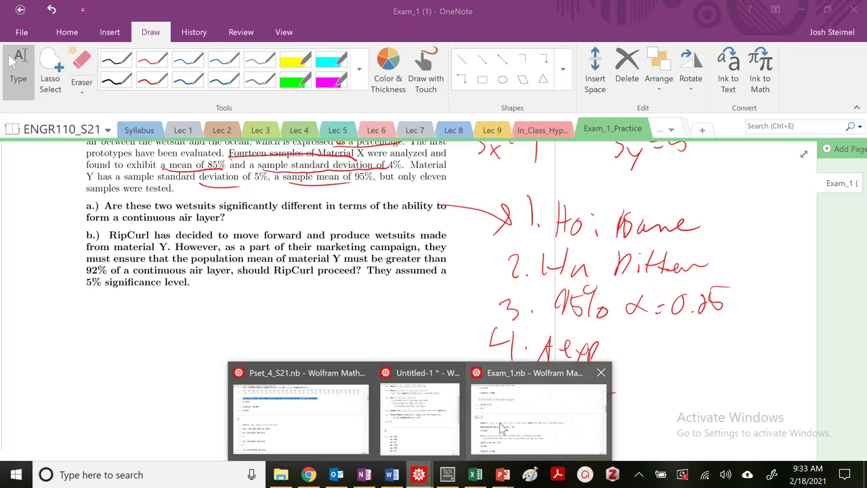
{"action": "left_click", "coordinate": [479, 376]}
{"action": "scroll", "coordinate": [233, 238], "scroll_direction": "up", "scroll_amount": 5}
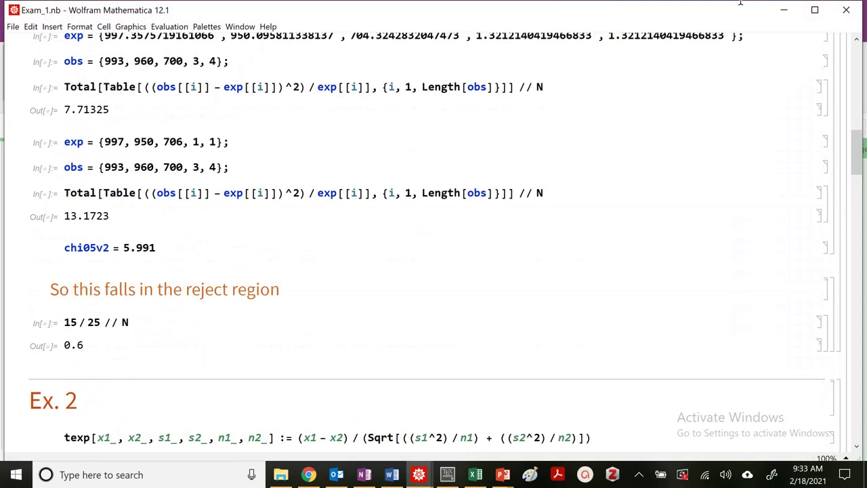
{"action": "left_click", "coordinate": [784, 9]}
{"action": "mouse_move", "coordinate": [425, 468]}
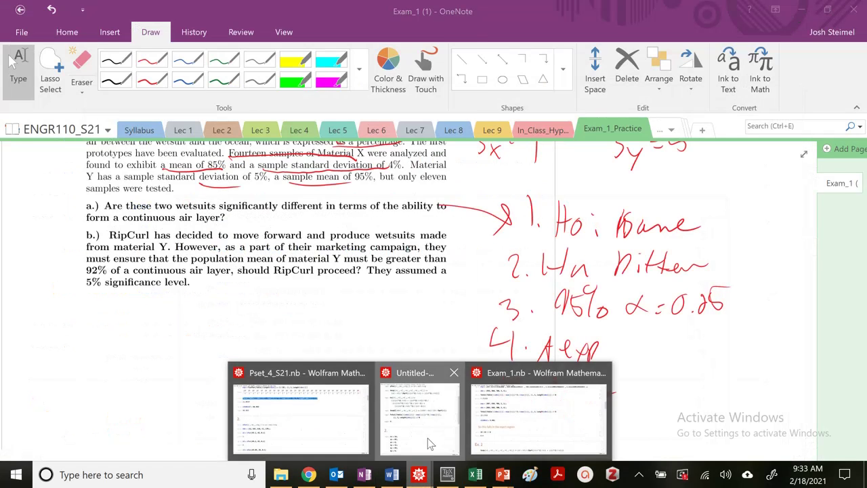
{"action": "left_click", "coordinate": [419, 414]}
{"action": "scroll", "coordinate": [216, 233], "scroll_direction": "up", "scroll_amount": 3}
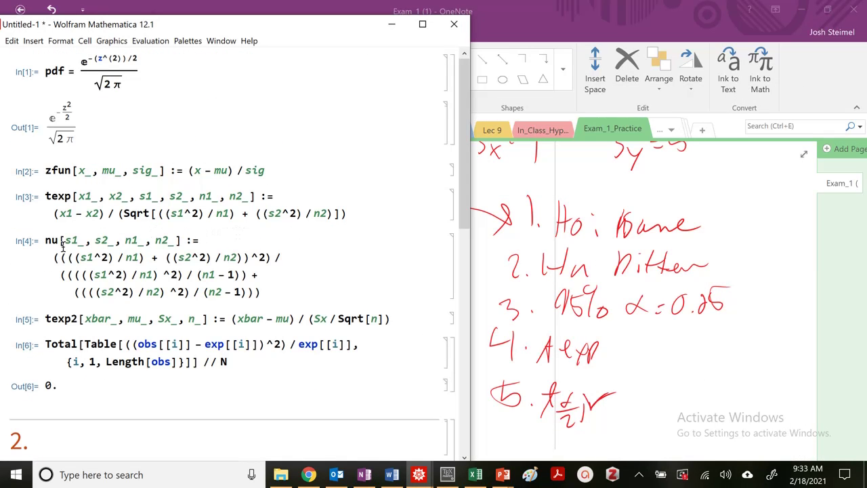
{"action": "scroll", "coordinate": [102, 275], "scroll_direction": "down", "scroll_amount": 5}
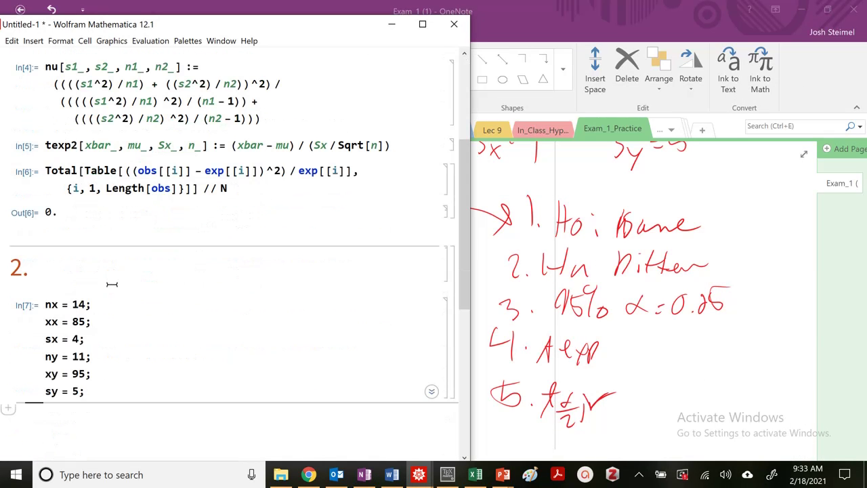
Evaluate nu[sx, sy, nx, ny] // N to get 18.908 degrees of freedom
{"action": "left_click", "coordinate": [110, 413]}
{"action": "type", "text": "nu["}
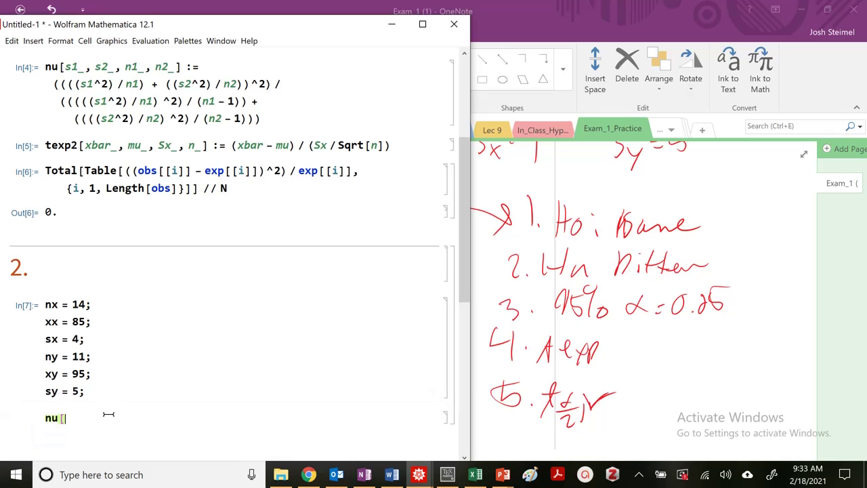
{"action": "type", "text": "sx, sy, nx, ny]"}
{"action": "key", "text": "shift+Return"}
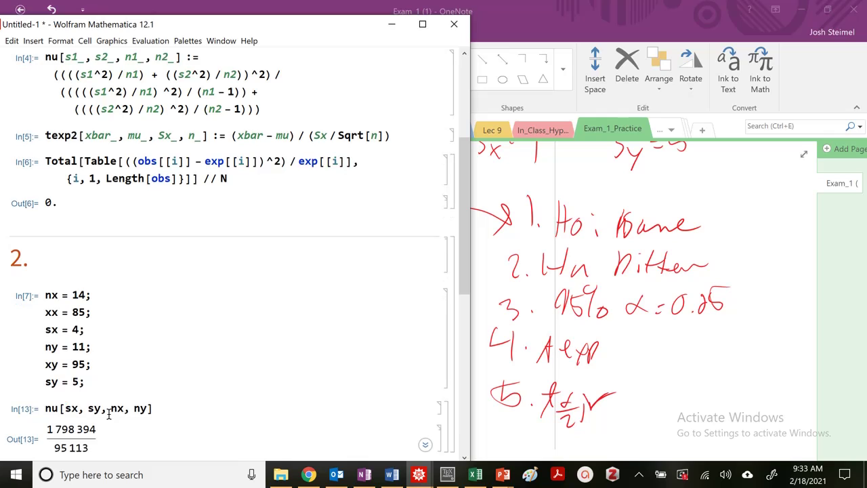
{"action": "left_click", "coordinate": [181, 409]}
{"action": "type", "text": "// N"}
{"action": "key", "text": "shift+Return"}
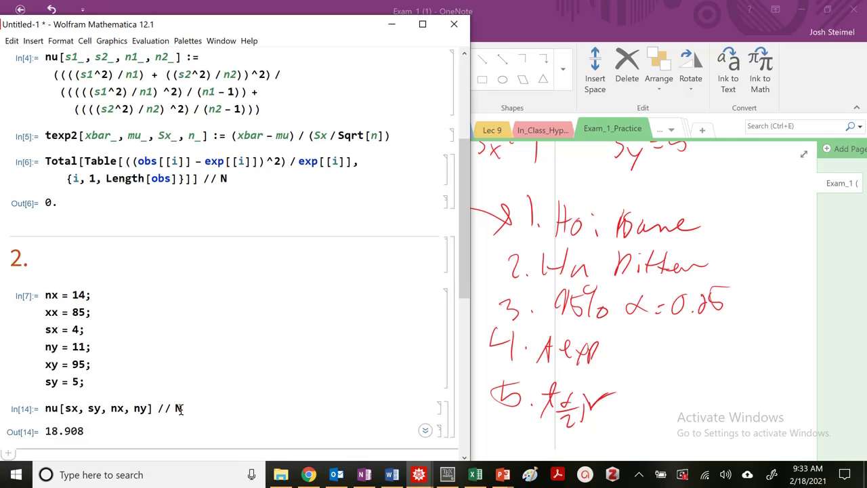
Back in OneNote, write the rounded degrees of freedom ν = 19
{"action": "scroll", "coordinate": [672, 385], "scroll_direction": "down", "scroll_amount": 2}
{"action": "left_click", "coordinate": [671, 384]}
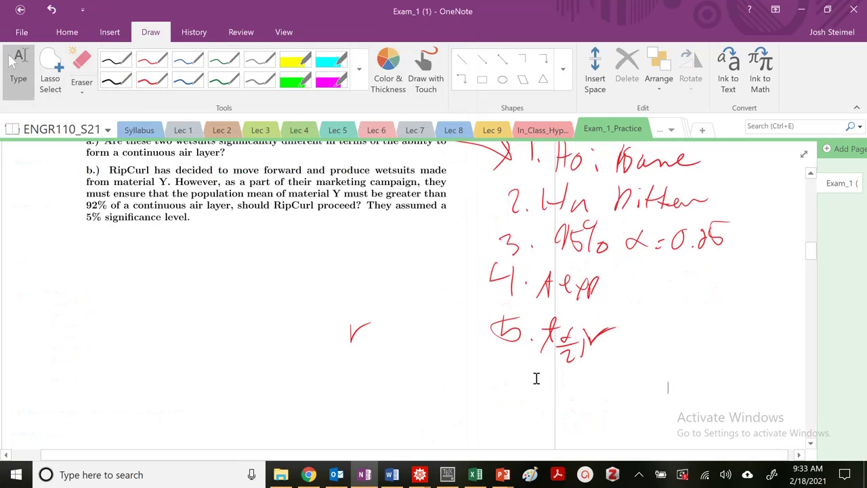
{"action": "left_click_drag", "start_coordinate": [373, 332], "coordinate": [383, 331]}
{"action": "left_click_drag", "start_coordinate": [380, 338], "coordinate": [391, 336]}
{"action": "mouse_move", "coordinate": [399, 318]}
{"action": "left_mouse_down"}
{"action": "mouse_move", "coordinate": [398, 349]}
{"action": "mouse_move", "coordinate": [415, 325]}
{"action": "left_mouse_up"}
Write the step 5 critical value as t0.025,ν =, then stop inking
{"action": "left_click_drag", "start_coordinate": [608, 344], "coordinate": [619, 343]}
{"action": "left_click_drag", "start_coordinate": [609, 349], "coordinate": [628, 354]}
{"action": "mouse_move", "coordinate": [637, 336]}
{"action": "left_mouse_down"}
{"action": "mouse_move", "coordinate": [657, 332]}
{"action": "mouse_move", "coordinate": [656, 346]}
{"action": "mouse_move", "coordinate": [687, 354]}
{"action": "left_mouse_up"}
{"action": "left_click", "coordinate": [666, 353]}
{"action": "left_click_drag", "start_coordinate": [689, 343], "coordinate": [732, 360]}
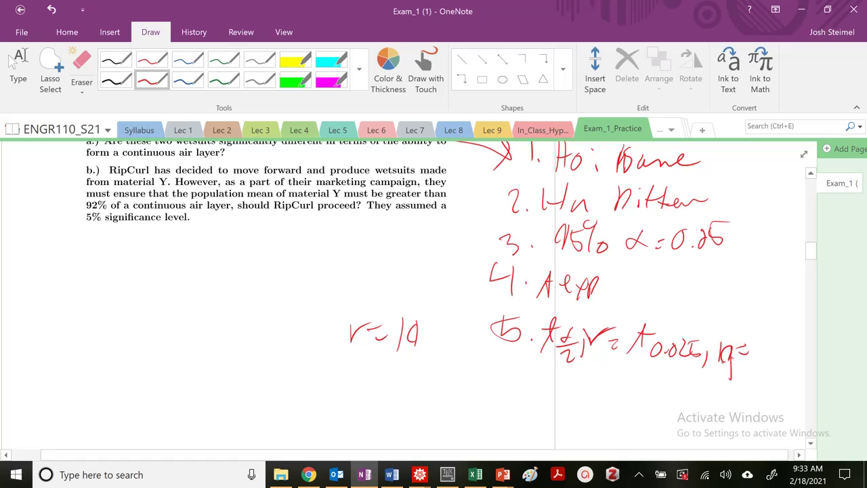
{"action": "left_click", "coordinate": [13, 62]}
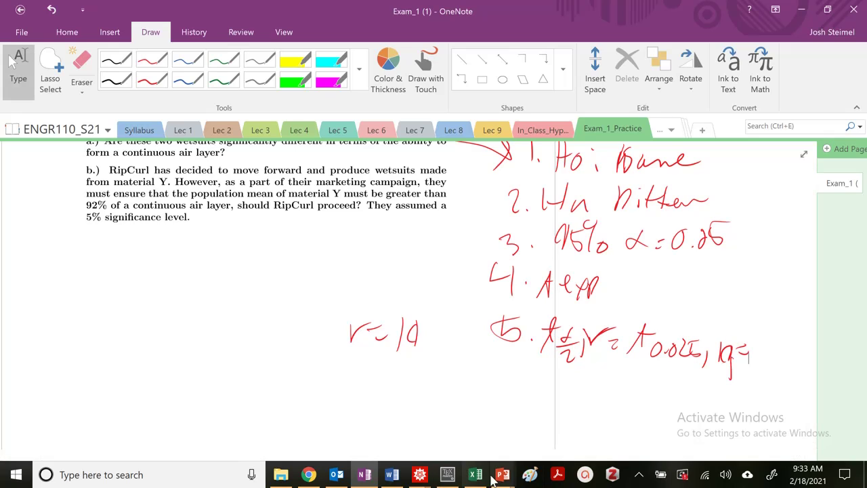
Look up t0.025 for 19 degrees of freedom in the lecture t-table and write 2.093 under step 5
{"action": "mouse_move", "coordinate": [495, 479]}
{"action": "left_click", "coordinate": [449, 412]}
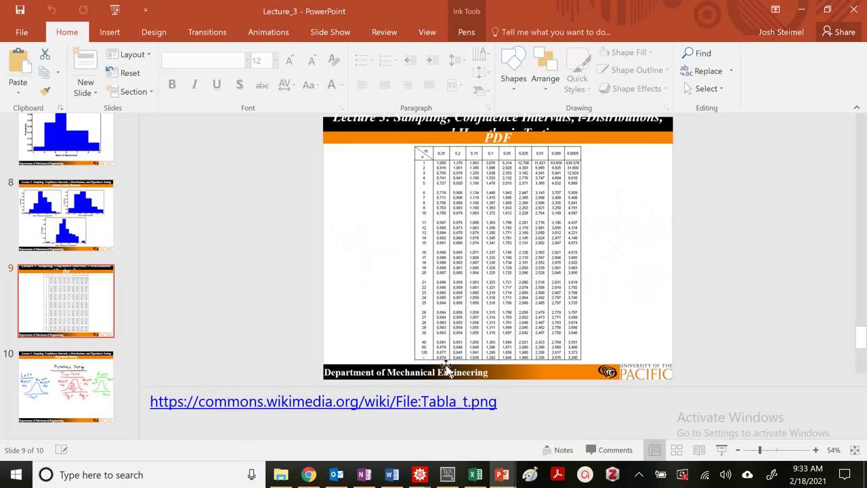
{"action": "left_click", "coordinate": [364, 475]}
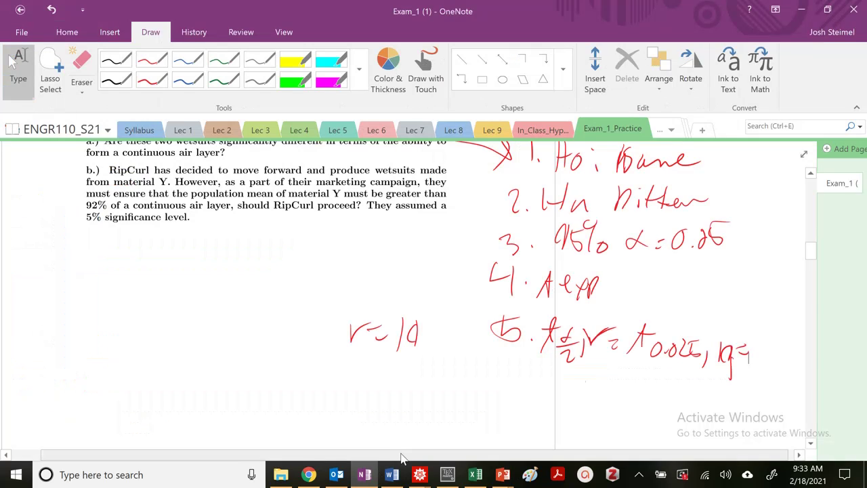
{"action": "mouse_move", "coordinate": [584, 381]}
{"action": "left_mouse_down"}
{"action": "mouse_move", "coordinate": [606, 383]}
{"action": "mouse_move", "coordinate": [623, 386]}
{"action": "mouse_move", "coordinate": [637, 402]}
{"action": "mouse_move", "coordinate": [661, 385]}
{"action": "left_mouse_up"}
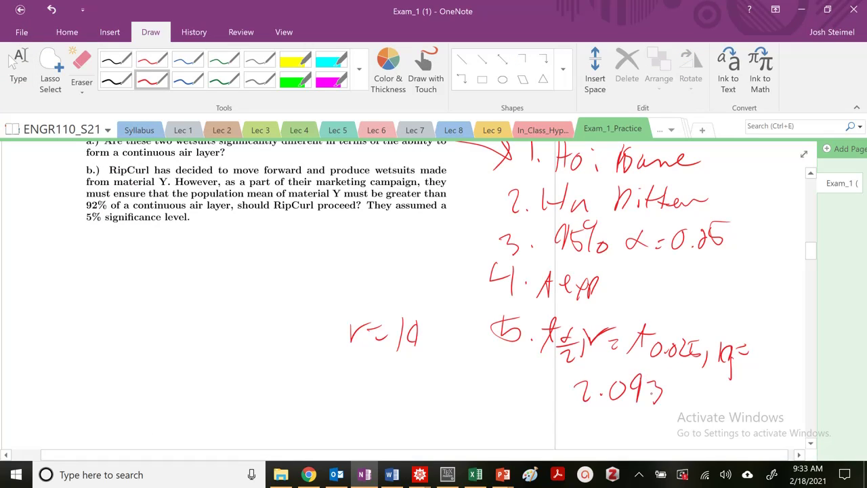
{"action": "left_click", "coordinate": [13, 62]}
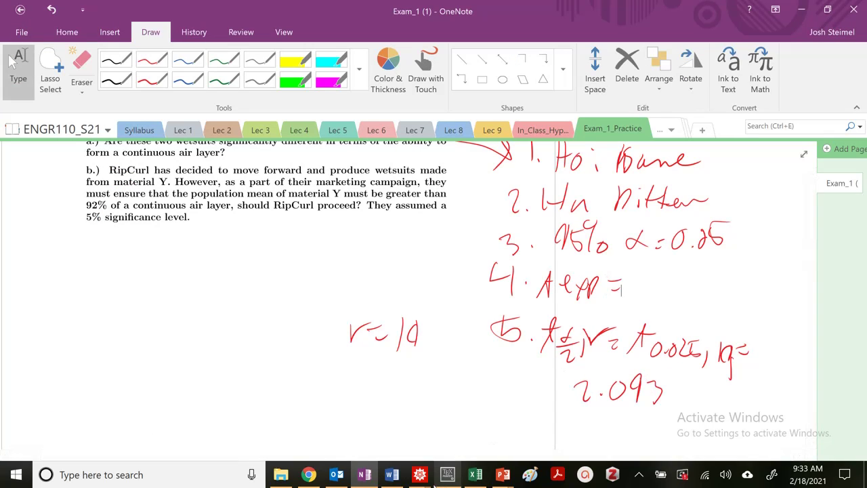
In the Untitled-1 notebook, start a new input cell below the degrees of freedom with texp[
{"action": "mouse_move", "coordinate": [419, 474]}
{"action": "left_click", "coordinate": [401, 420]}
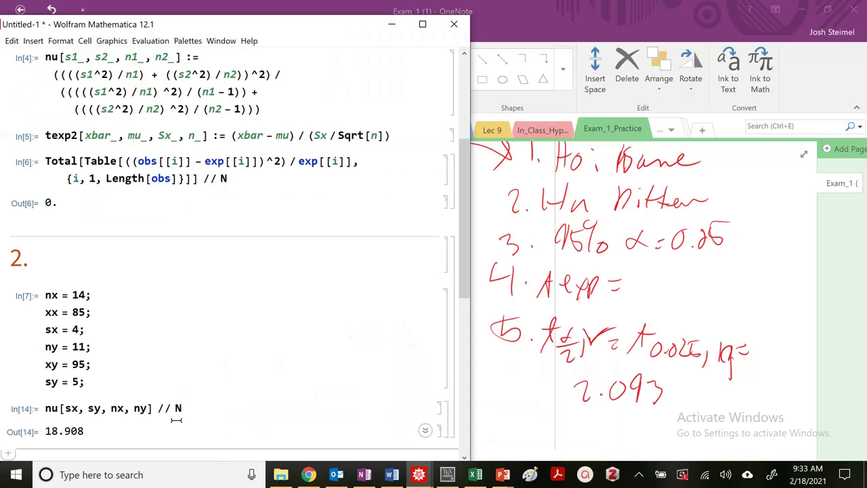
{"action": "scroll", "coordinate": [124, 162], "scroll_direction": "up", "scroll_amount": 2}
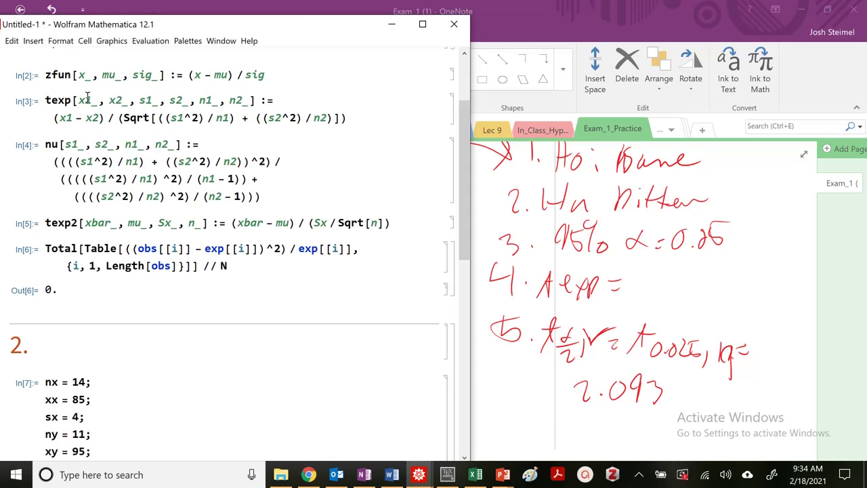
{"action": "scroll", "coordinate": [136, 214], "scroll_direction": "down", "scroll_amount": 2}
{"action": "scroll", "coordinate": [136, 214], "scroll_direction": "down", "scroll_amount": 2}
{"action": "left_click", "coordinate": [98, 374]}
{"action": "type", "text": "tex"}
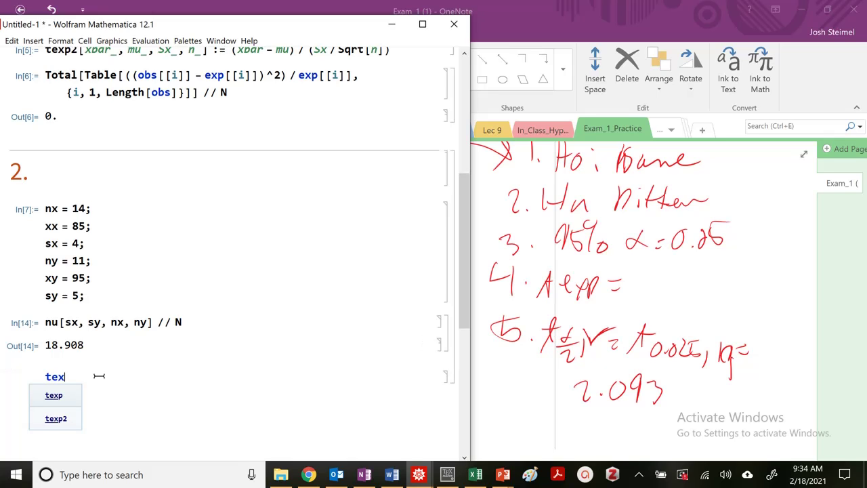
{"action": "key", "text": "Return"}
{"action": "type", "text": "["}
{"action": "scroll", "coordinate": [202, 325], "scroll_direction": "up", "scroll_amount": 2}
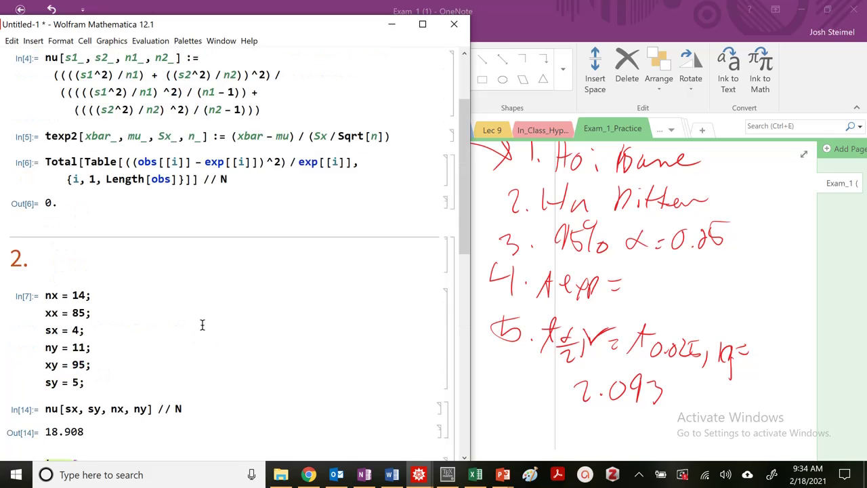
{"action": "scroll", "coordinate": [202, 326], "scroll_direction": "up", "scroll_amount": 2}
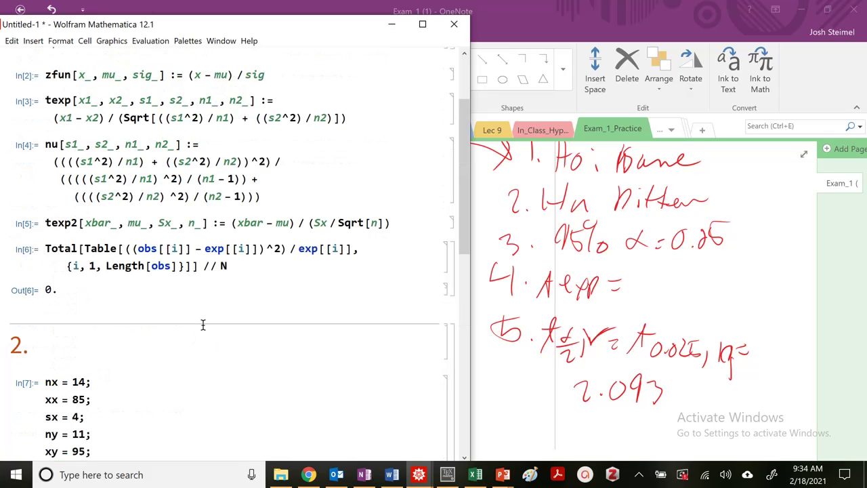
Maximize the notebook window and set its magnification to 75%
{"action": "left_click", "coordinate": [454, 24]}
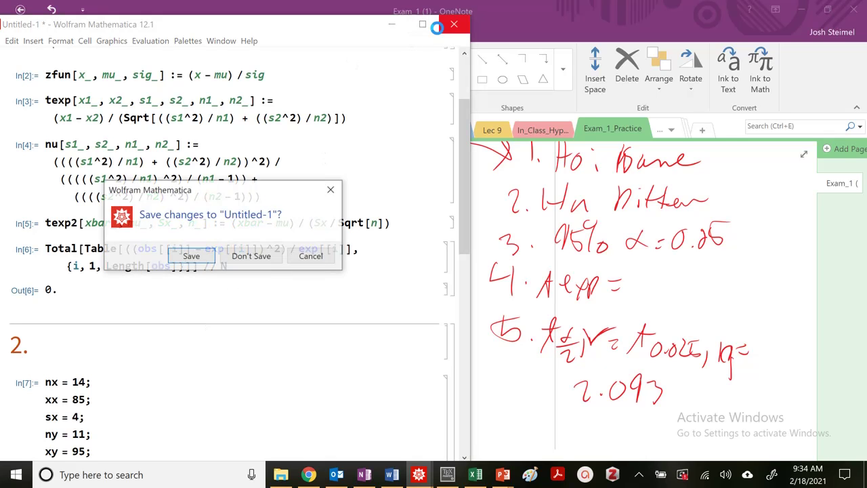
{"action": "left_click", "coordinate": [311, 257]}
{"action": "left_click", "coordinate": [422, 23]}
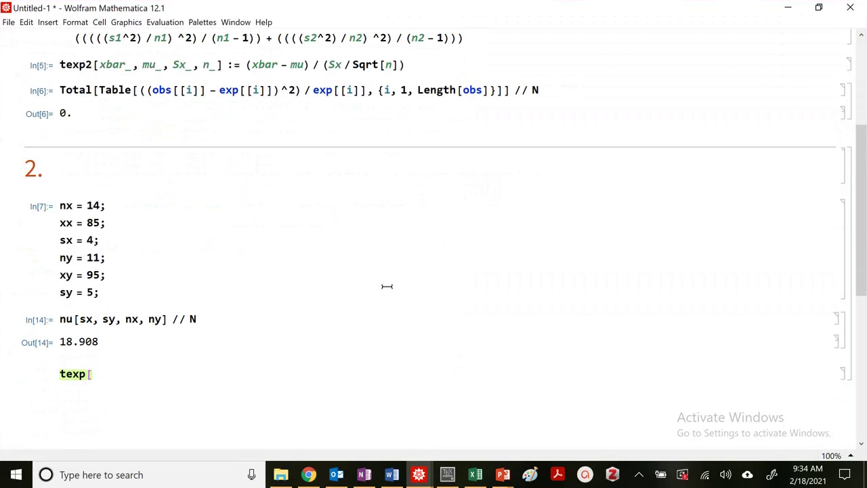
{"action": "left_click", "coordinate": [827, 456]}
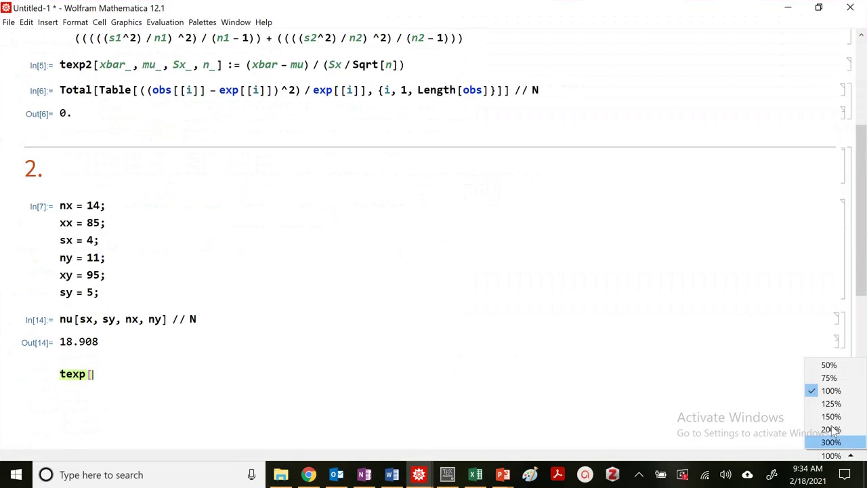
{"action": "left_click", "coordinate": [831, 378]}
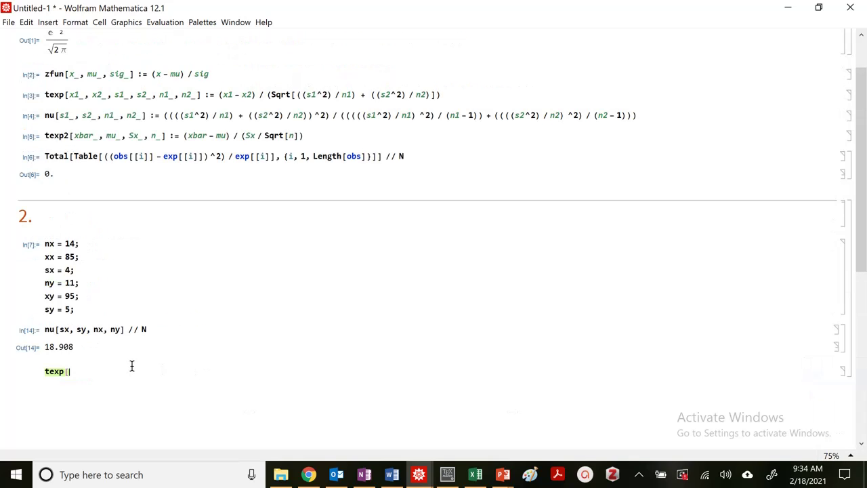
Complete texp[xx, xy, sx, sy, nx, ny], evaluate it, then append // N to get -5.41087
{"action": "type", "text": "xx"}
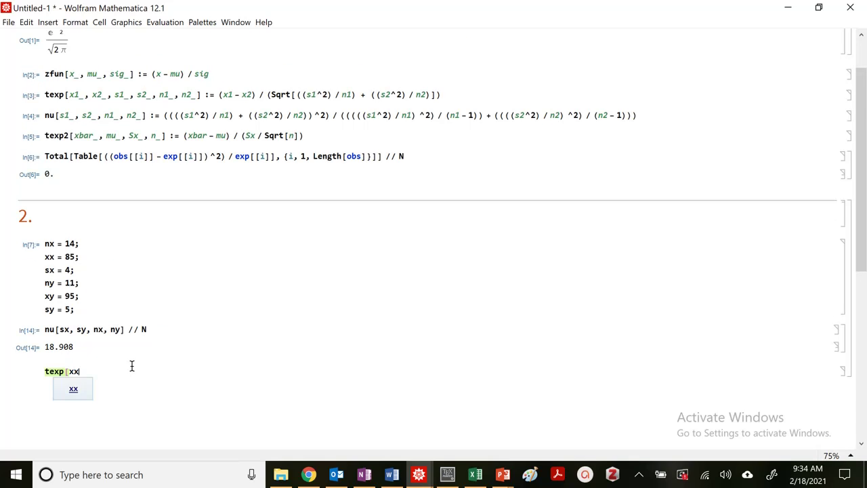
{"action": "type", "text": ", xy, sx"}
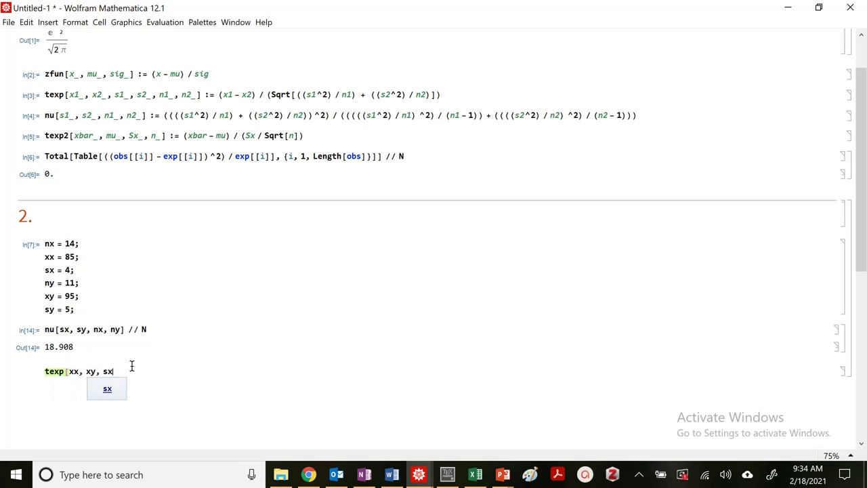
{"action": "type", "text": ", sy, nx"}
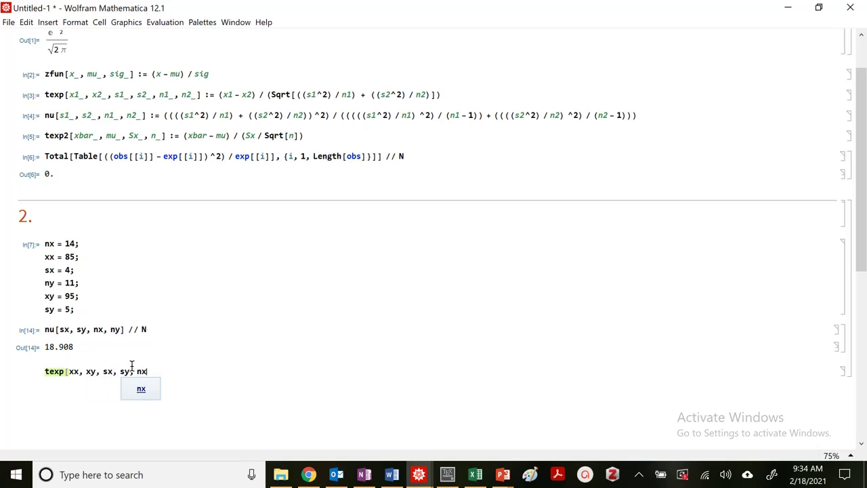
{"action": "type", "text": ", ny]"}
{"action": "key", "text": "shift+Return"}
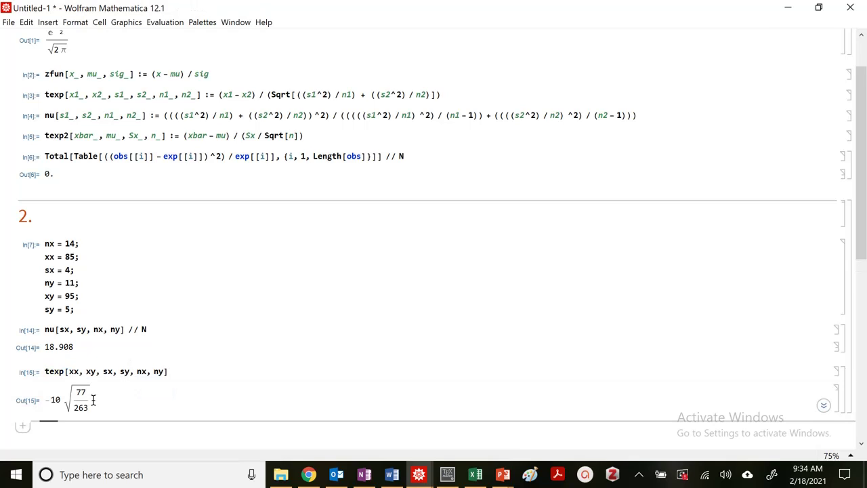
{"action": "left_click", "coordinate": [200, 374]}
{"action": "type", "text": "// N"}
{"action": "key", "text": "shift+Return"}
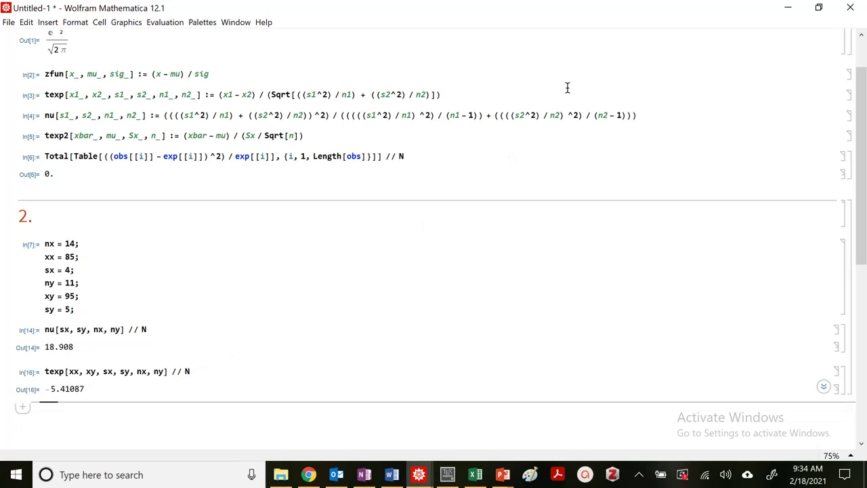
Back in OneNote, handwrite -5.41 after Texp = in step 4 of part a
{"action": "left_click", "coordinate": [785, 8]}
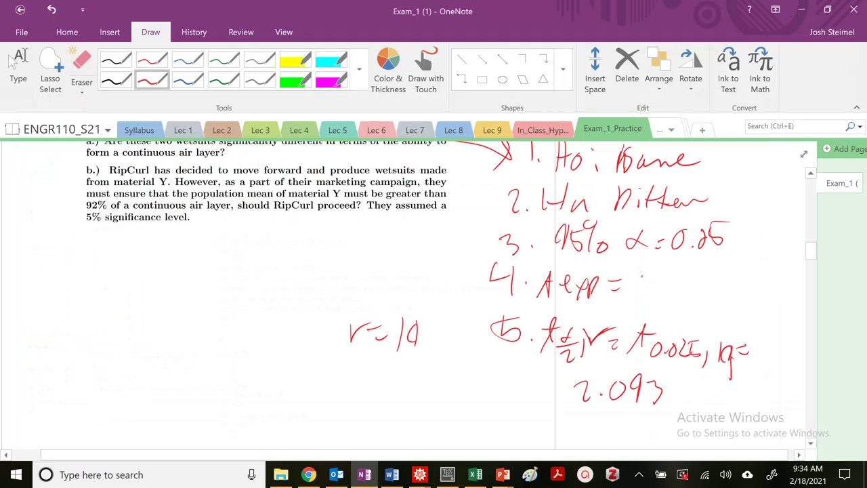
{"action": "left_click_drag", "start_coordinate": [626, 283], "coordinate": [659, 294]}
{"action": "left_click_drag", "start_coordinate": [652, 269], "coordinate": [709, 273]}
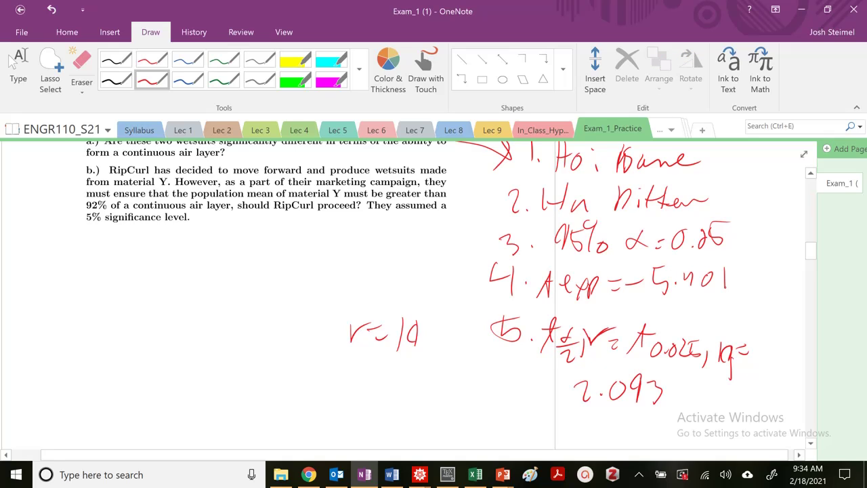
{"action": "left_click", "coordinate": [12, 62]}
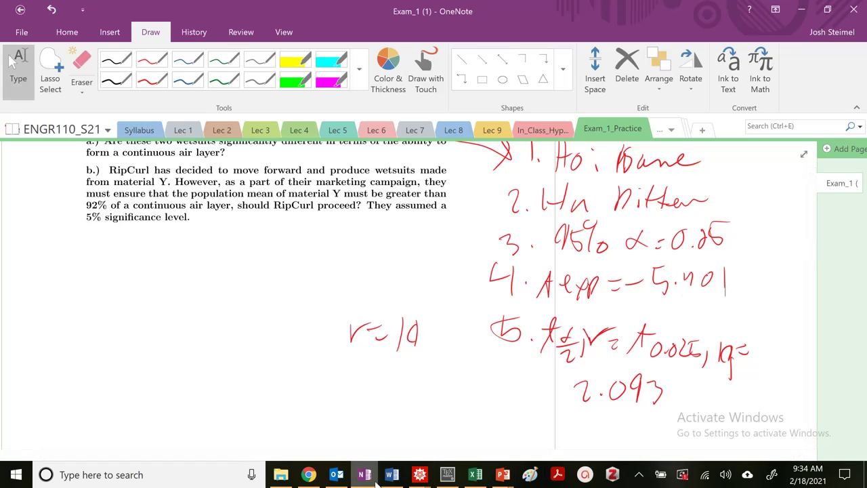
Bring up the recovered PowerPoint lecture deck, close Document Recovery, then return to the Untitled-1 notebook
{"action": "mouse_move", "coordinate": [503, 474]}
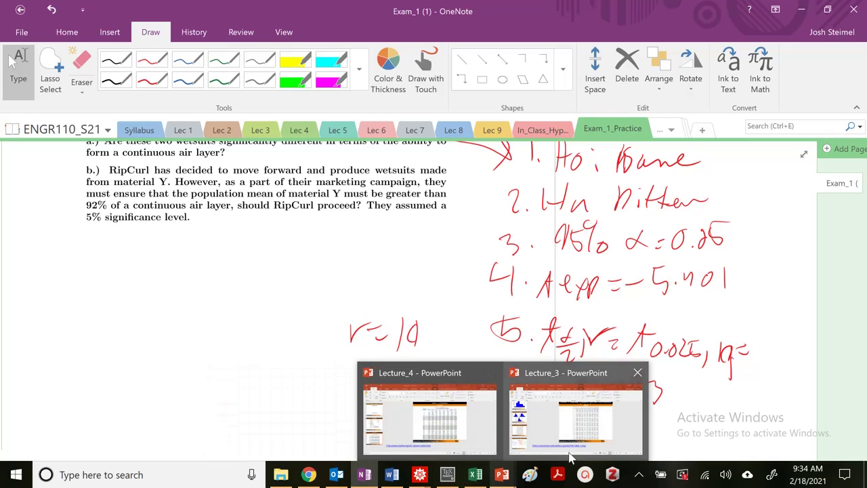
{"action": "left_click", "coordinate": [566, 431]}
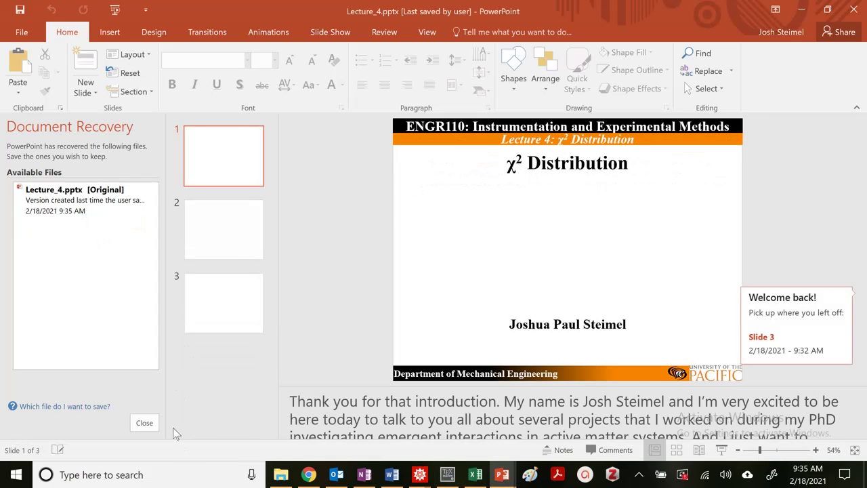
{"action": "left_click", "coordinate": [145, 423]}
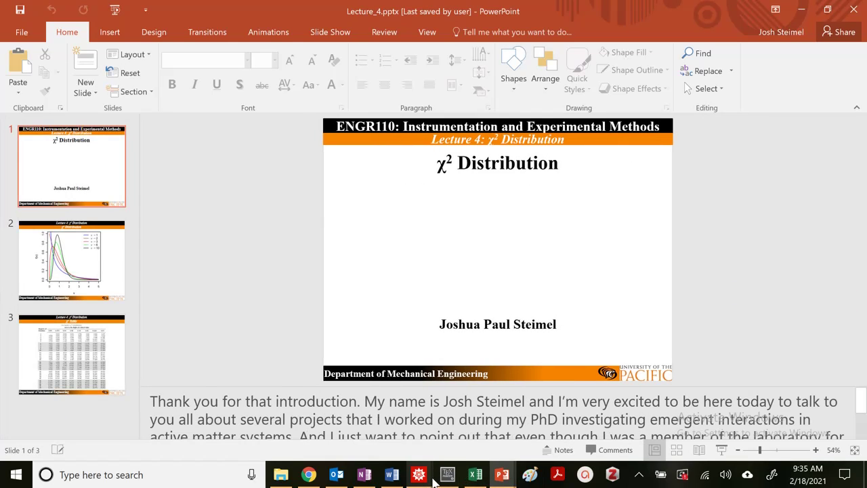
{"action": "mouse_move", "coordinate": [424, 476]}
{"action": "left_click", "coordinate": [377, 426]}
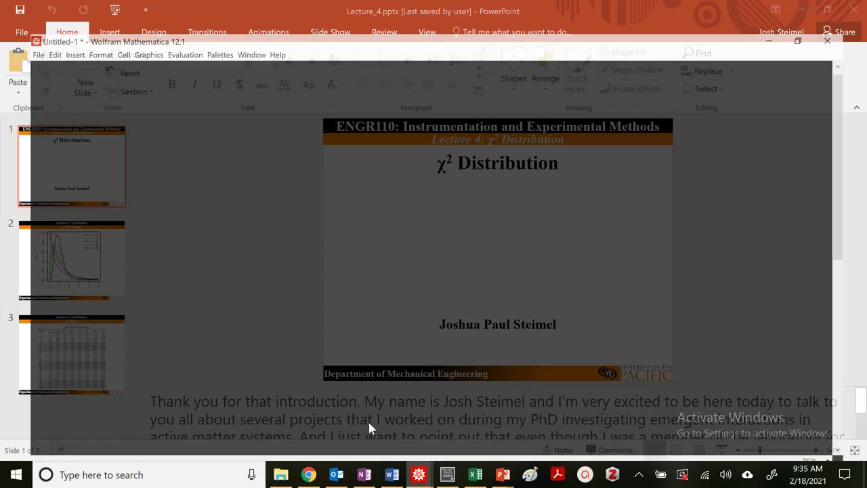
Add a section-style cell reading 'Reject' below the -5.41087 result
{"action": "scroll", "coordinate": [305, 311], "scroll_direction": "down", "scroll_amount": 3}
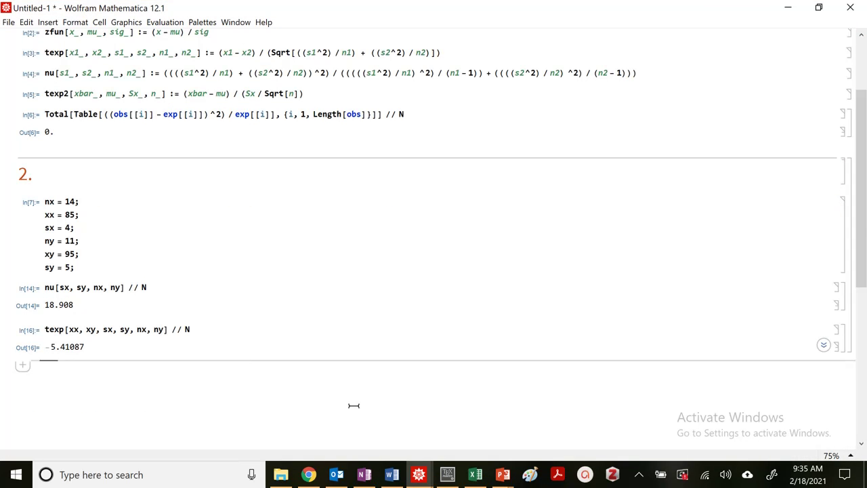
{"action": "key", "text": "alt+5"}
{"action": "type", "text": "Reject"}
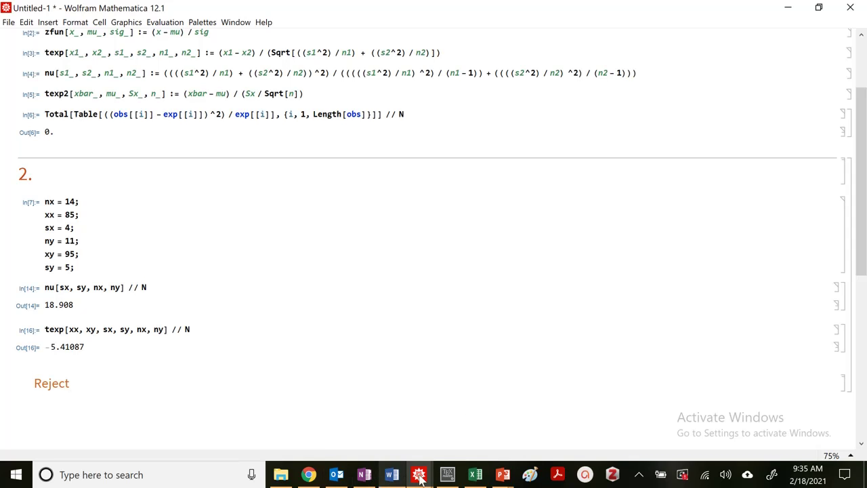
{"action": "left_click", "coordinate": [502, 479]}
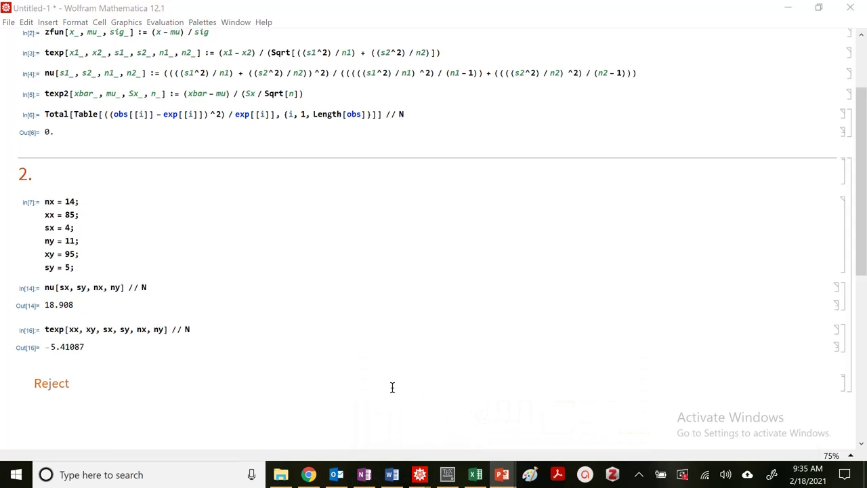
View slide 10, Hypothesis Testing, in Lecture_3 with recovery closed, then minimize PowerPoint
{"action": "mouse_move", "coordinate": [502, 478]}
{"action": "left_click", "coordinate": [441, 404]}
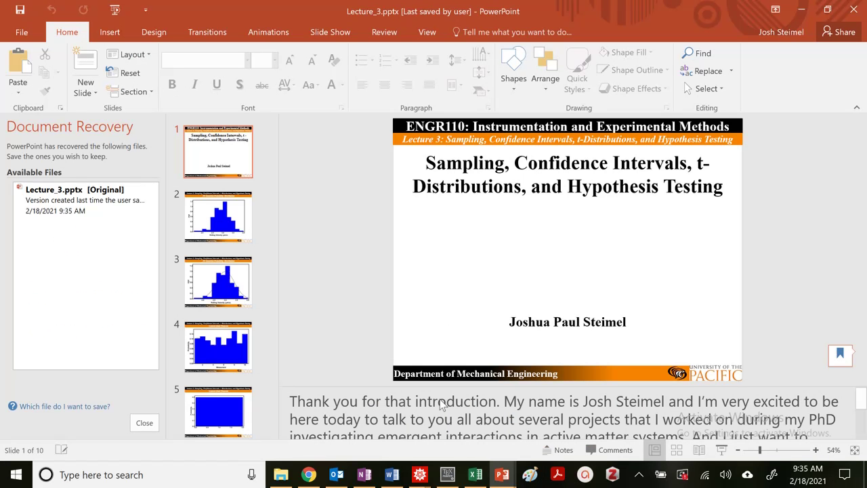
{"action": "left_click", "coordinate": [140, 422]}
{"action": "scroll", "coordinate": [80, 368], "scroll_direction": "down", "scroll_amount": 10}
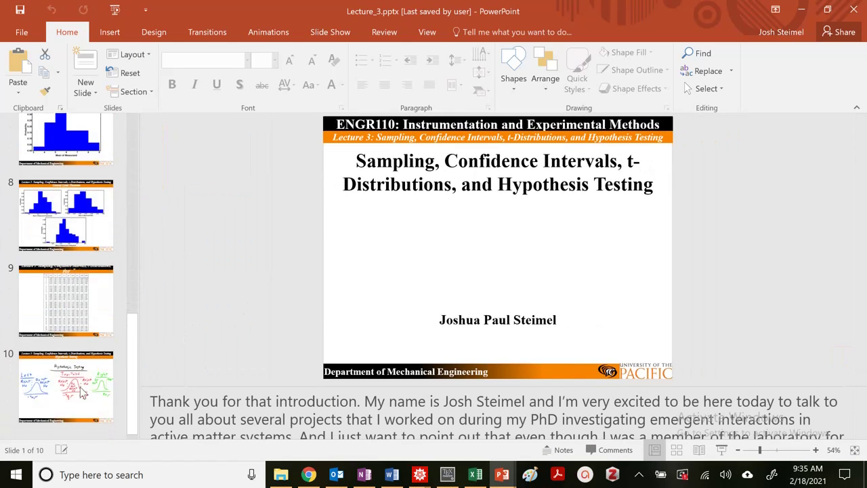
{"action": "left_click", "coordinate": [80, 392]}
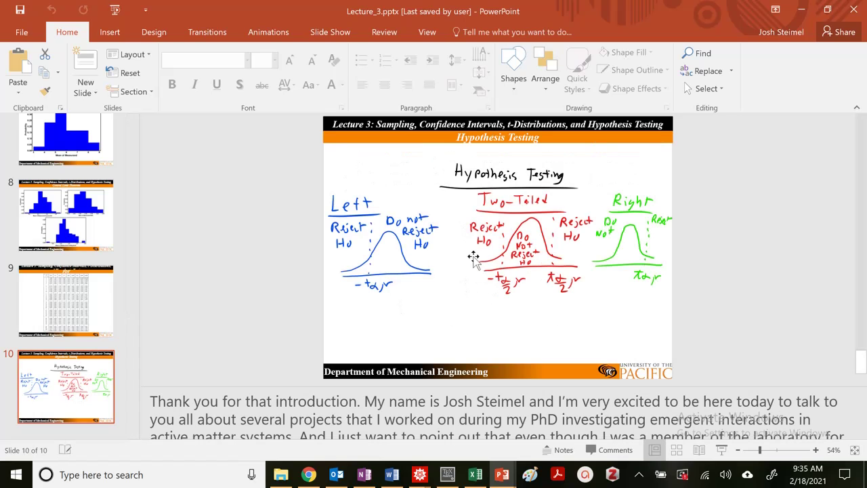
{"action": "left_click", "coordinate": [805, 20]}
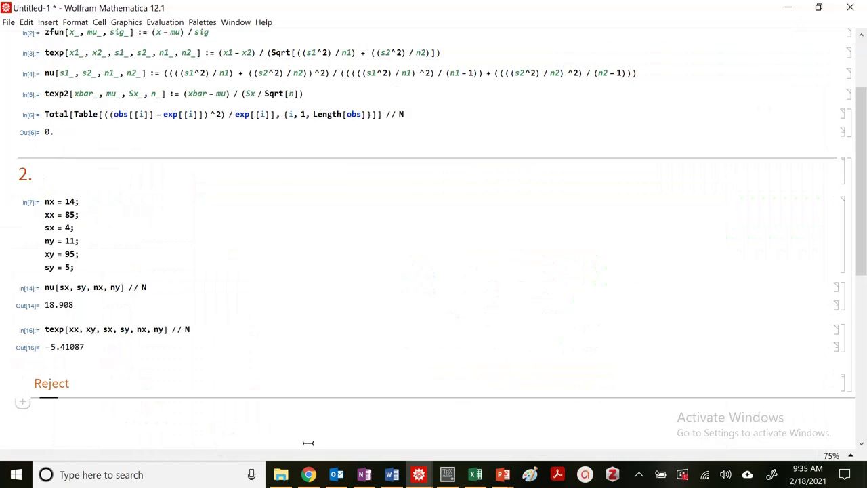
In red ink, circle a.) and underline its question, and circle 'material Y' in part b
{"action": "left_click", "coordinate": [364, 474]}
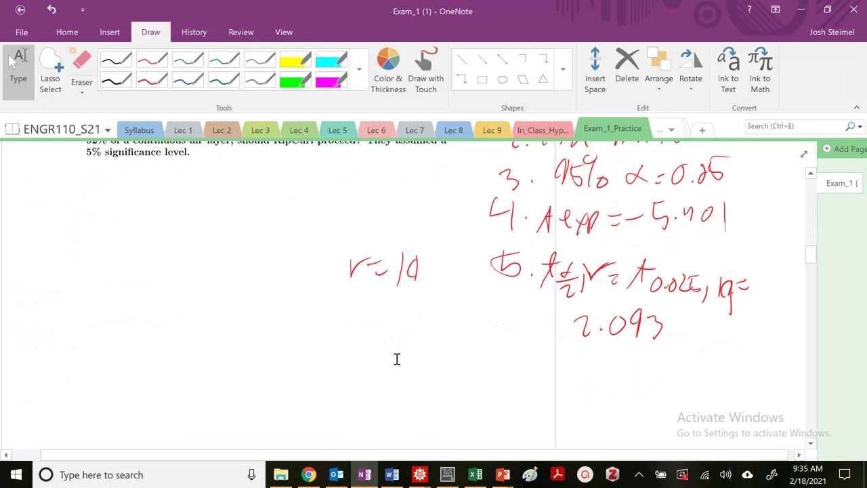
{"action": "scroll", "coordinate": [398, 359], "scroll_direction": "up", "scroll_amount": 5}
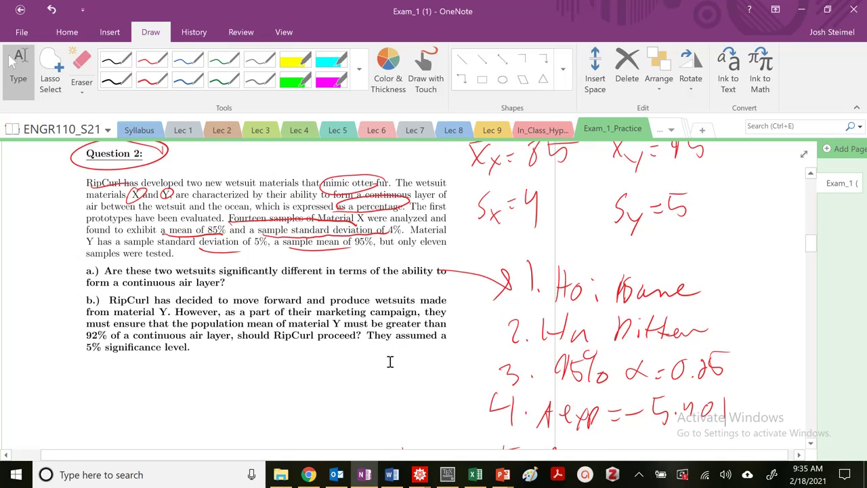
{"action": "left_click", "coordinate": [152, 74]}
{"action": "left_click_drag", "start_coordinate": [95, 272], "coordinate": [353, 266]}
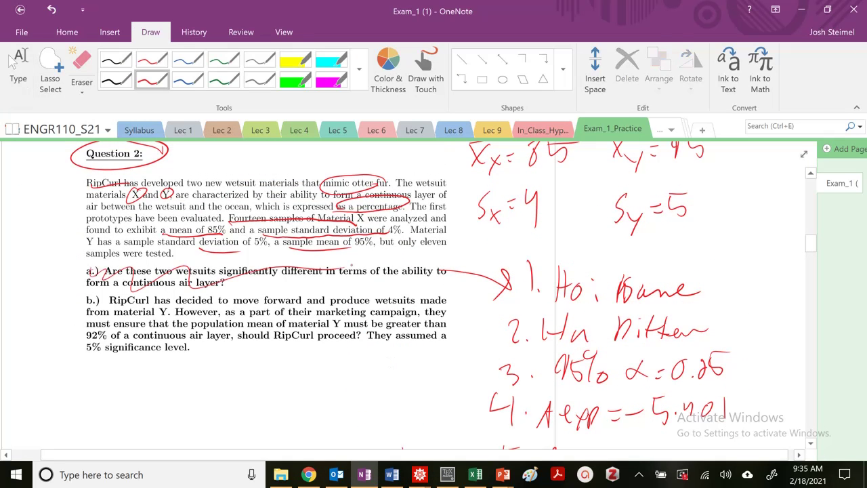
{"action": "left_click", "coordinate": [15, 66]}
{"action": "scroll", "coordinate": [287, 293], "scroll_direction": "down", "scroll_amount": 2}
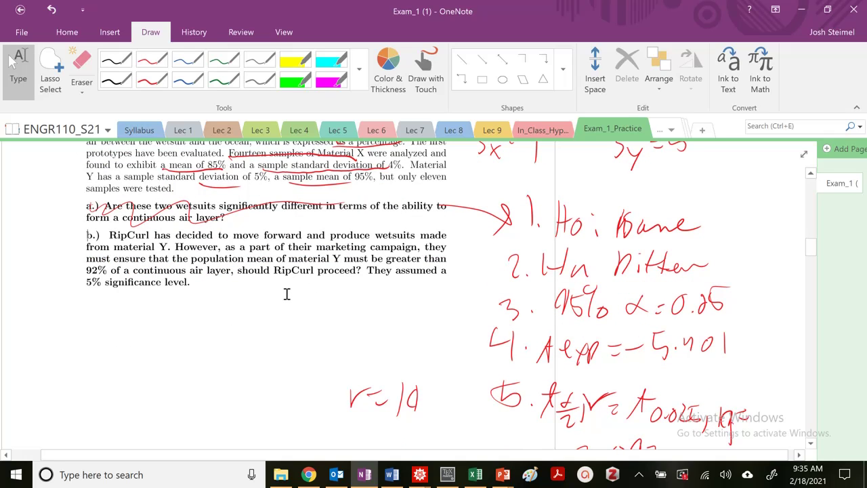
{"action": "mouse_move", "coordinate": [167, 234]}
{"action": "left_mouse_down"}
{"action": "mouse_move", "coordinate": [162, 241]}
{"action": "mouse_move", "coordinate": [122, 237]}
{"action": "mouse_move", "coordinate": [166, 251]}
{"action": "left_mouse_up"}
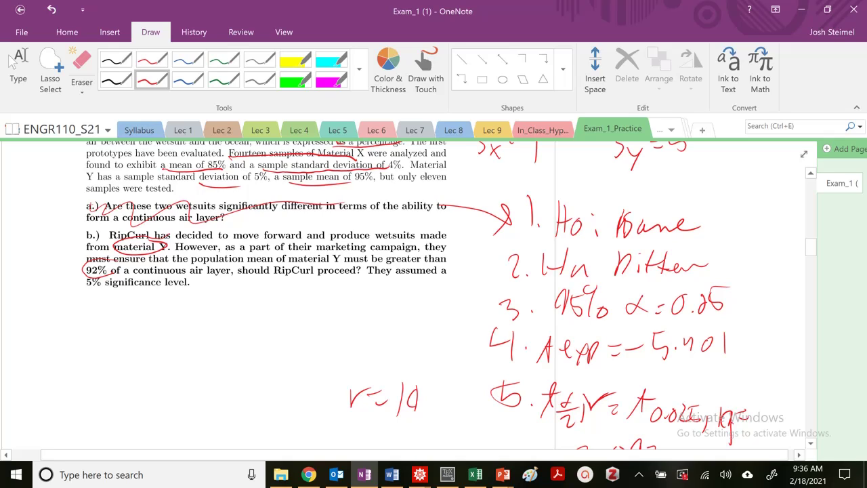
Handwrite α = 0.05 under part b's problem text
{"action": "left_click", "coordinate": [10, 59]}
{"action": "mouse_move", "coordinate": [101, 308]}
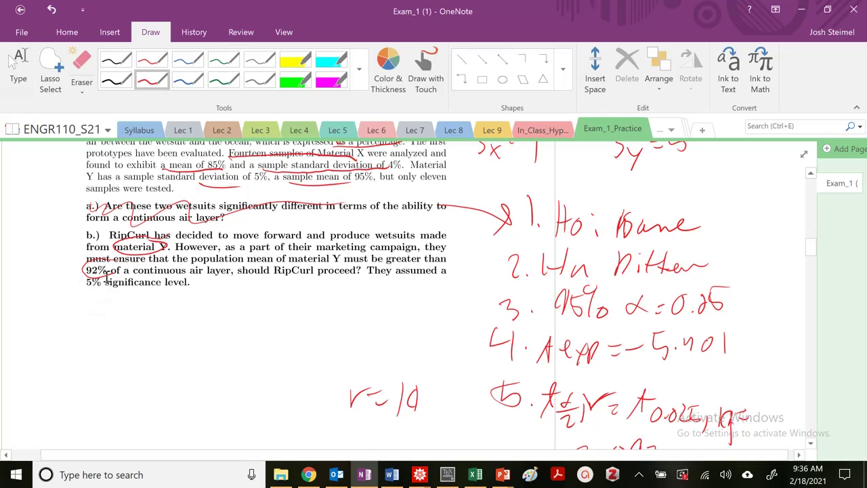
{"action": "left_click_drag", "start_coordinate": [57, 320], "coordinate": [77, 330]}
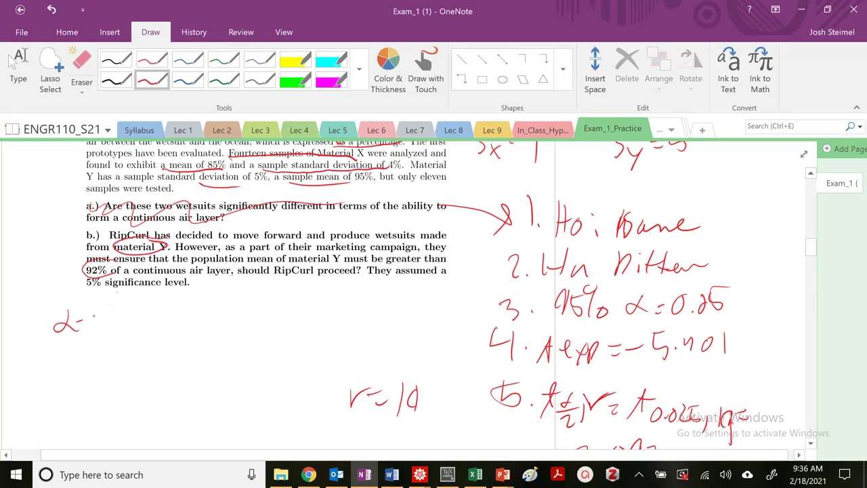
{"action": "mouse_move", "coordinate": [126, 309]}
{"action": "left_mouse_down"}
{"action": "mouse_move", "coordinate": [158, 319]}
{"action": "mouse_move", "coordinate": [171, 337]}
{"action": "left_mouse_up"}
{"action": "left_click", "coordinate": [139, 336]}
{"action": "left_click_drag", "start_coordinate": [171, 314], "coordinate": [186, 314]}
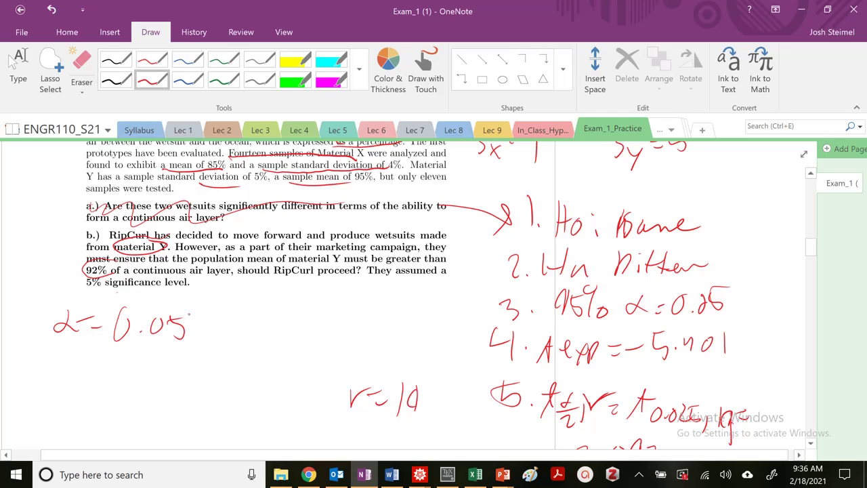
Erase the stray r=10 note and go back to the red pen
{"action": "left_click", "coordinate": [81, 68]}
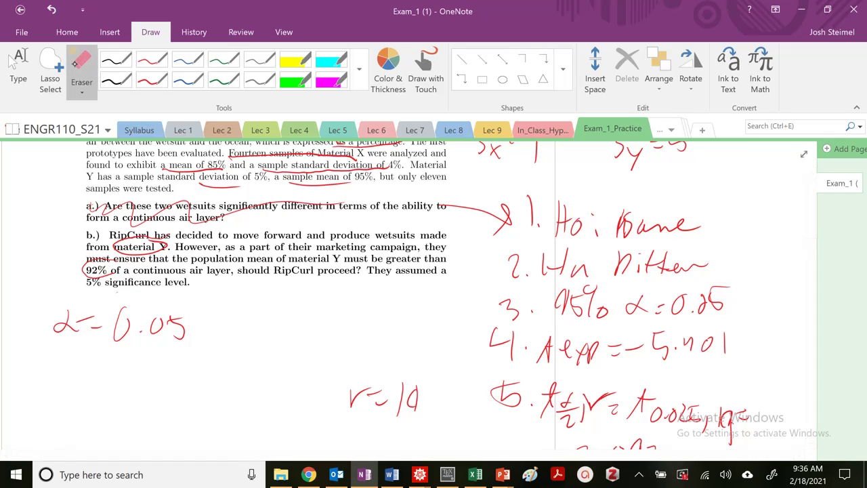
{"action": "left_click_drag", "start_coordinate": [352, 399], "coordinate": [443, 405]}
{"action": "left_click", "coordinate": [152, 80]}
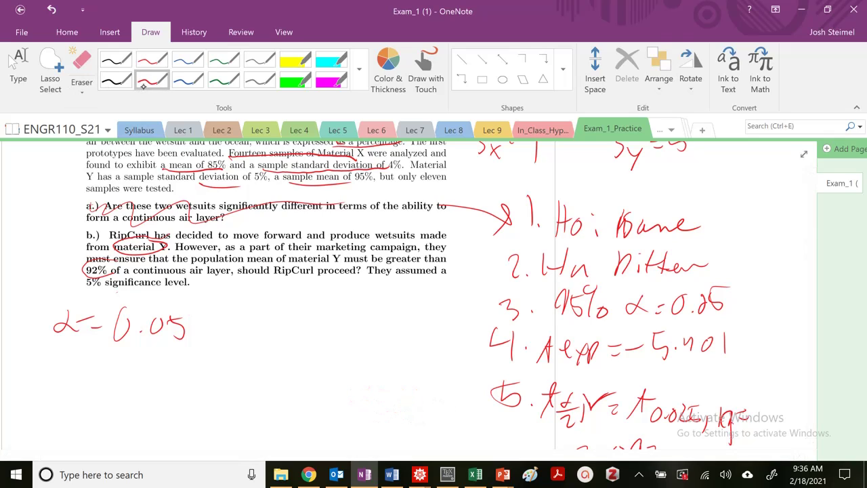
Write step 1 as Ho: μ = μ0 = 92
{"action": "left_click_drag", "start_coordinate": [75, 359], "coordinate": [71, 381]}
{"action": "left_click", "coordinate": [104, 362]}
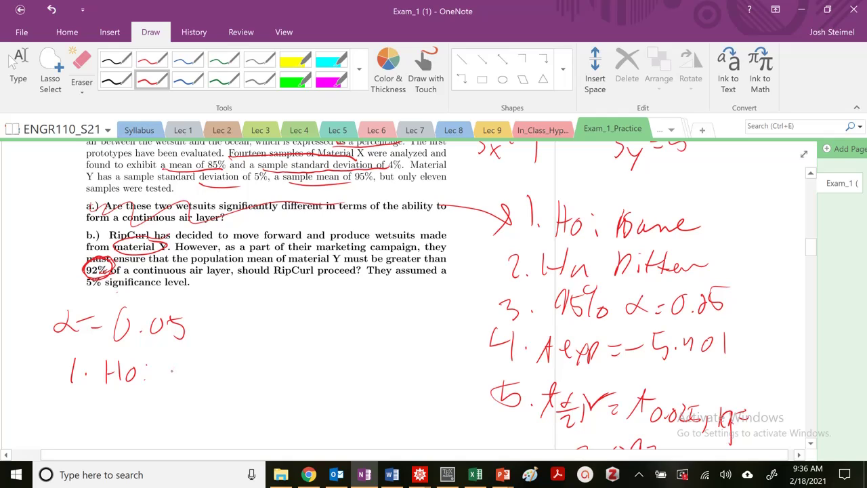
{"action": "left_click_drag", "start_coordinate": [169, 367], "coordinate": [226, 380]}
{"action": "mouse_move", "coordinate": [285, 356]}
{"action": "left_mouse_down"}
{"action": "mouse_move", "coordinate": [281, 384]}
{"action": "mouse_move", "coordinate": [279, 366]}
{"action": "left_mouse_up"}
{"action": "left_click_drag", "start_coordinate": [298, 362], "coordinate": [327, 370]}
Write step 2 as Ha: μ > 92
{"action": "left_click_drag", "start_coordinate": [63, 409], "coordinate": [72, 429]}
{"action": "left_click", "coordinate": [80, 418]}
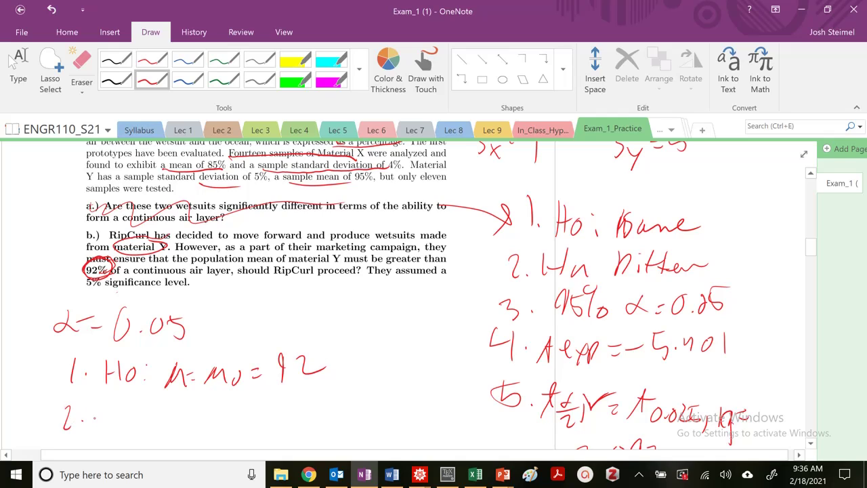
{"action": "left_click_drag", "start_coordinate": [120, 402], "coordinate": [122, 426]}
{"action": "left_click_drag", "start_coordinate": [108, 416], "coordinate": [122, 413]}
{"action": "mouse_move", "coordinate": [133, 411]}
{"action": "left_mouse_down"}
{"action": "mouse_move", "coordinate": [127, 422]}
{"action": "mouse_move", "coordinate": [142, 430]}
{"action": "mouse_move", "coordinate": [188, 428]}
{"action": "left_mouse_up"}
{"action": "left_click", "coordinate": [207, 412]}
{"action": "left_click_drag", "start_coordinate": [214, 416], "coordinate": [206, 431]}
{"action": "mouse_move", "coordinate": [244, 405]}
{"action": "left_mouse_down"}
{"action": "mouse_move", "coordinate": [241, 429]}
{"action": "mouse_move", "coordinate": [275, 411]}
{"action": "left_mouse_up"}
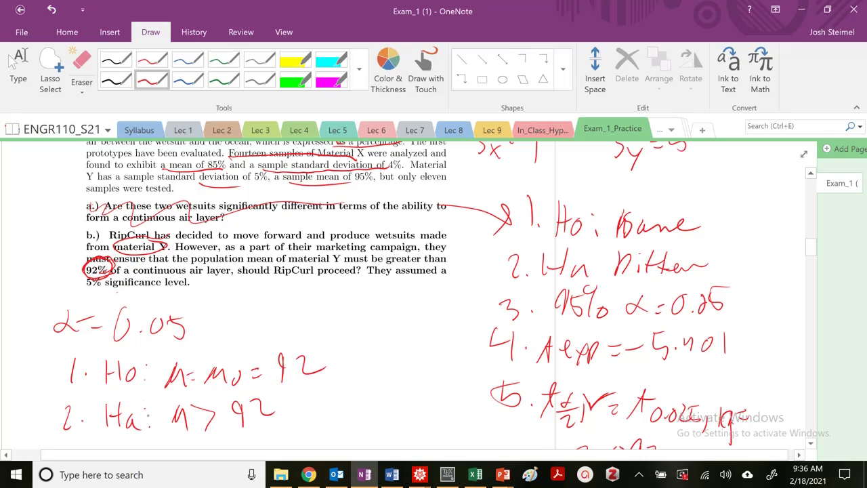
Handwrite step 3 with the 95% confidence level and α = 0.05
{"action": "key", "text": "Escape"}
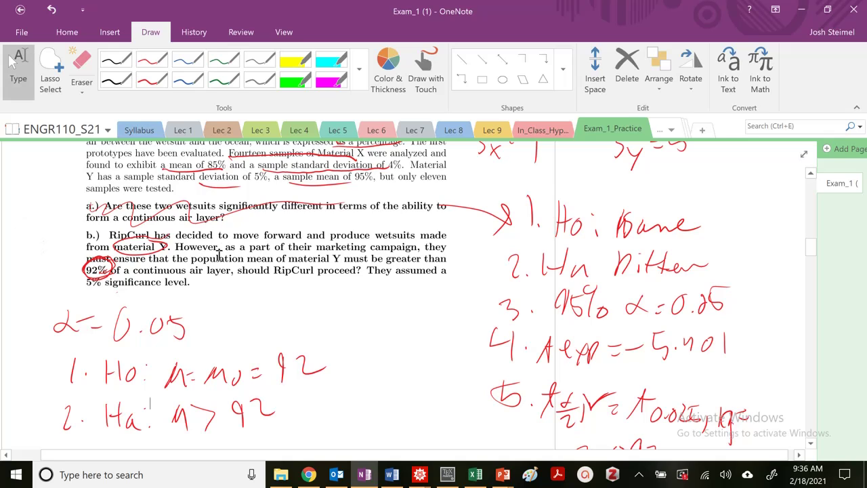
{"action": "scroll", "coordinate": [203, 305], "scroll_direction": "down", "scroll_amount": 4}
{"action": "scroll", "coordinate": [214, 303], "scroll_direction": "up", "scroll_amount": 2}
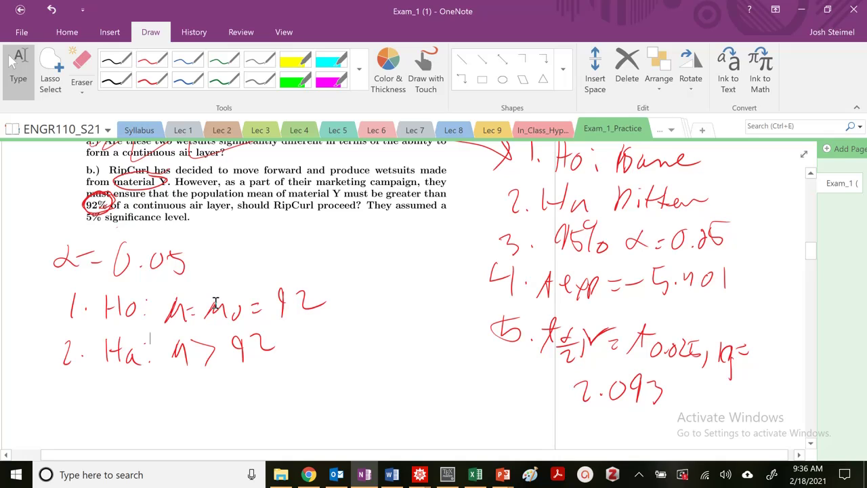
{"action": "scroll", "coordinate": [215, 302], "scroll_direction": "down", "scroll_amount": 2}
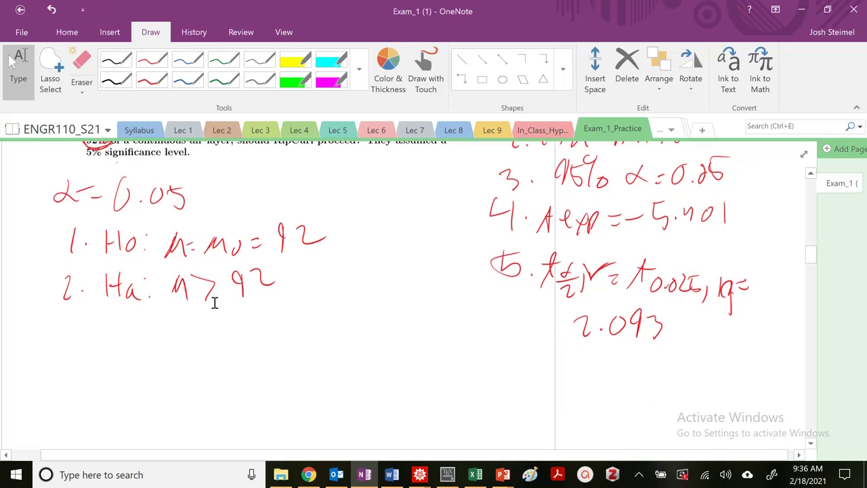
{"action": "left_click", "coordinate": [152, 79]}
{"action": "left_click_drag", "start_coordinate": [58, 324], "coordinate": [67, 344]}
{"action": "left_click", "coordinate": [93, 332]}
{"action": "mouse_move", "coordinate": [144, 316]}
{"action": "left_mouse_down"}
{"action": "mouse_move", "coordinate": [141, 346]}
{"action": "mouse_move", "coordinate": [153, 348]}
{"action": "left_mouse_up"}
{"action": "mouse_move", "coordinate": [181, 313]}
{"action": "left_mouse_down"}
{"action": "mouse_move", "coordinate": [174, 341]}
{"action": "mouse_move", "coordinate": [196, 330]}
{"action": "left_mouse_up"}
{"action": "left_click_drag", "start_coordinate": [168, 310], "coordinate": [166, 312]}
{"action": "left_click_drag", "start_coordinate": [246, 324], "coordinate": [252, 337]}
{"action": "left_click_drag", "start_coordinate": [256, 327], "coordinate": [269, 326]}
{"action": "mouse_move", "coordinate": [257, 335]}
{"action": "left_mouse_down"}
{"action": "mouse_move", "coordinate": [274, 317]}
{"action": "mouse_move", "coordinate": [319, 316]}
{"action": "left_mouse_up"}
{"action": "left_click", "coordinate": [303, 331]}
{"action": "left_click_drag", "start_coordinate": [335, 314], "coordinate": [344, 325]}
Write step 4 as texp
{"action": "left_click_drag", "start_coordinate": [66, 367], "coordinate": [79, 388]}
{"action": "left_click_drag", "start_coordinate": [76, 377], "coordinate": [77, 398]}
{"action": "left_click", "coordinate": [86, 395]}
{"action": "mouse_move", "coordinate": [149, 371]}
{"action": "left_mouse_down"}
{"action": "mouse_move", "coordinate": [134, 402]}
{"action": "mouse_move", "coordinate": [159, 384]}
{"action": "left_mouse_up"}
{"action": "left_click_drag", "start_coordinate": [163, 390], "coordinate": [194, 400]}
{"action": "left_click_drag", "start_coordinate": [195, 405], "coordinate": [207, 386]}
Begin step 5 as tα,ν = t0.05,10 =, checking Question 2 for the degrees of freedom
{"action": "mouse_move", "coordinate": [78, 412]}
{"action": "left_mouse_down"}
{"action": "mouse_move", "coordinate": [93, 428]}
{"action": "mouse_move", "coordinate": [145, 437]}
{"action": "mouse_move", "coordinate": [199, 427]}
{"action": "left_mouse_up"}
{"action": "mouse_move", "coordinate": [204, 428]}
{"action": "left_mouse_down"}
{"action": "mouse_move", "coordinate": [235, 436]}
{"action": "mouse_move", "coordinate": [228, 424]}
{"action": "mouse_move", "coordinate": [264, 430]}
{"action": "left_mouse_up"}
{"action": "left_click_drag", "start_coordinate": [285, 427], "coordinate": [291, 446]}
{"action": "mouse_move", "coordinate": [292, 421]}
{"action": "left_mouse_down"}
{"action": "mouse_move", "coordinate": [302, 420]}
{"action": "mouse_move", "coordinate": [311, 449]}
{"action": "left_mouse_up"}
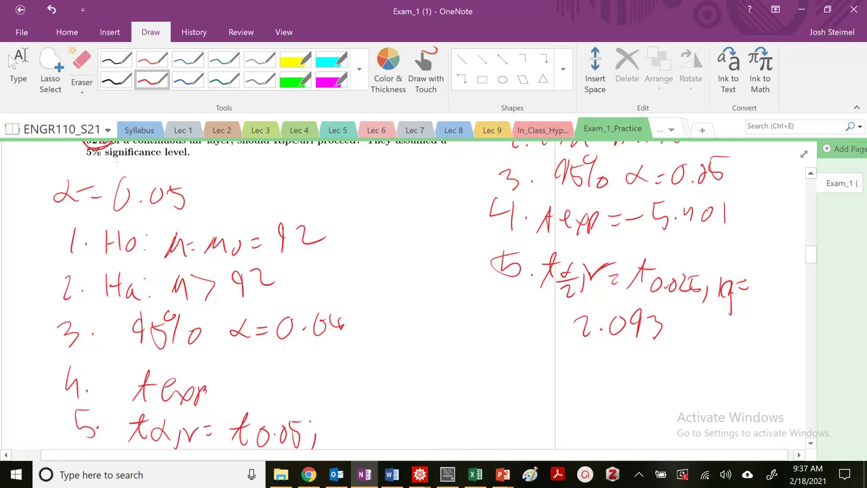
{"action": "left_click", "coordinate": [18, 68]}
{"action": "scroll", "coordinate": [402, 298], "scroll_direction": "up", "scroll_amount": 8}
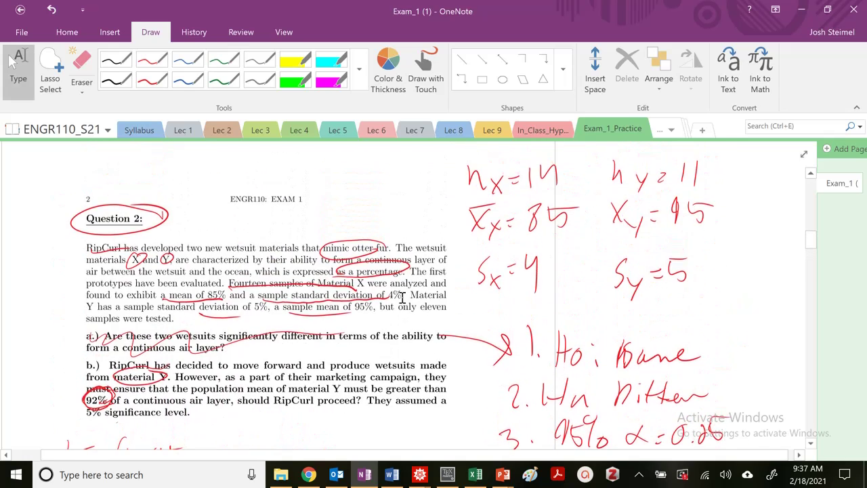
{"action": "scroll", "coordinate": [431, 296], "scroll_direction": "down", "scroll_amount": 8}
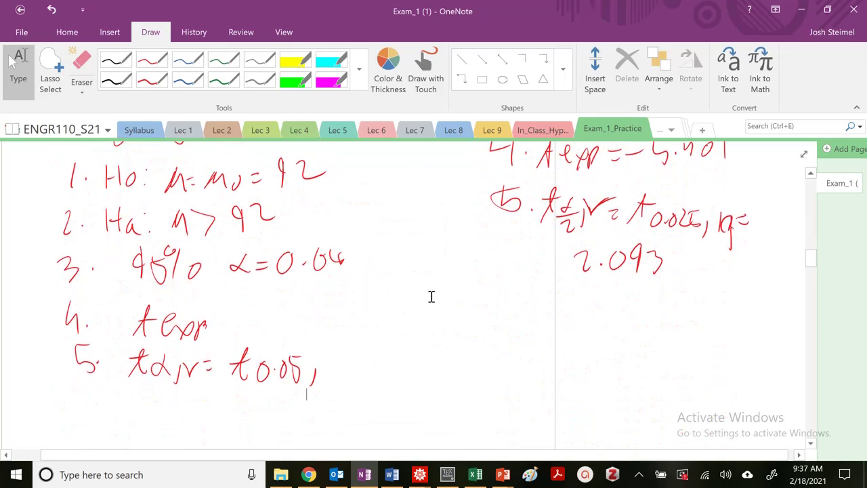
{"action": "left_click", "coordinate": [152, 79]}
{"action": "mouse_move", "coordinate": [330, 352]}
{"action": "left_mouse_down"}
{"action": "mouse_move", "coordinate": [328, 378]}
{"action": "mouse_move", "coordinate": [339, 354]}
{"action": "left_mouse_up"}
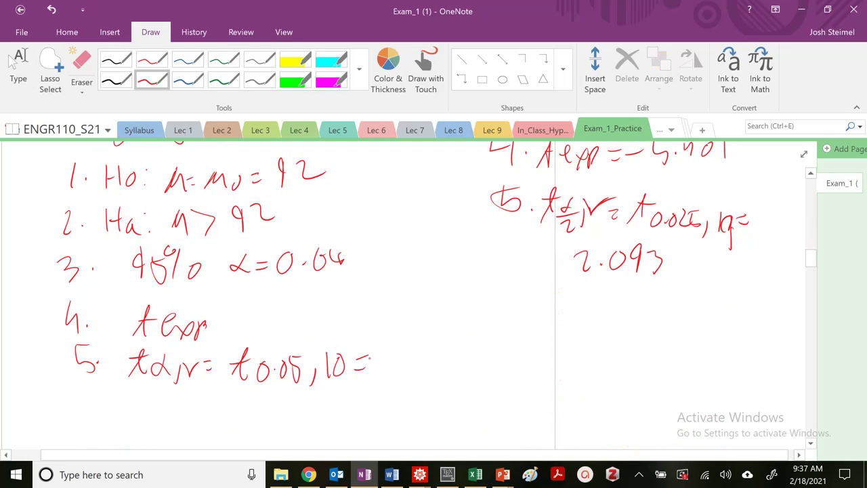
Look up the t-distribution table in the Lecture_3 slides, then glance at the Mathematica notebooks
{"action": "left_click", "coordinate": [19, 68]}
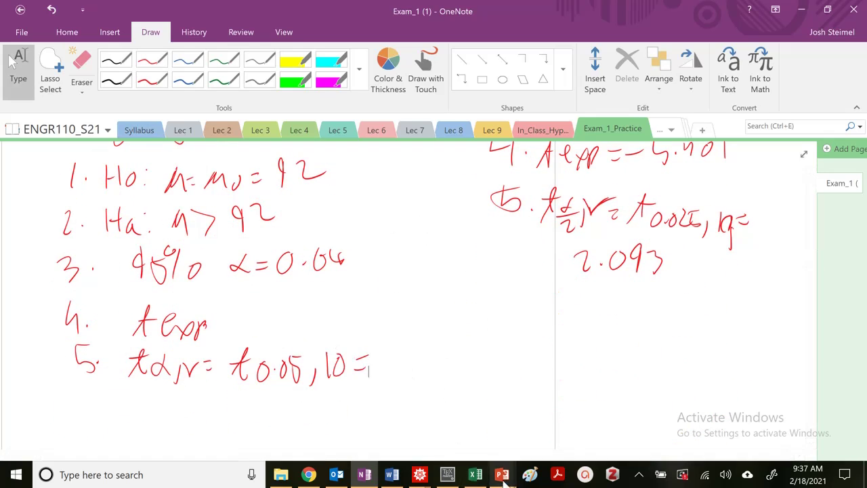
{"action": "mouse_move", "coordinate": [502, 474]}
{"action": "left_click", "coordinate": [455, 437]}
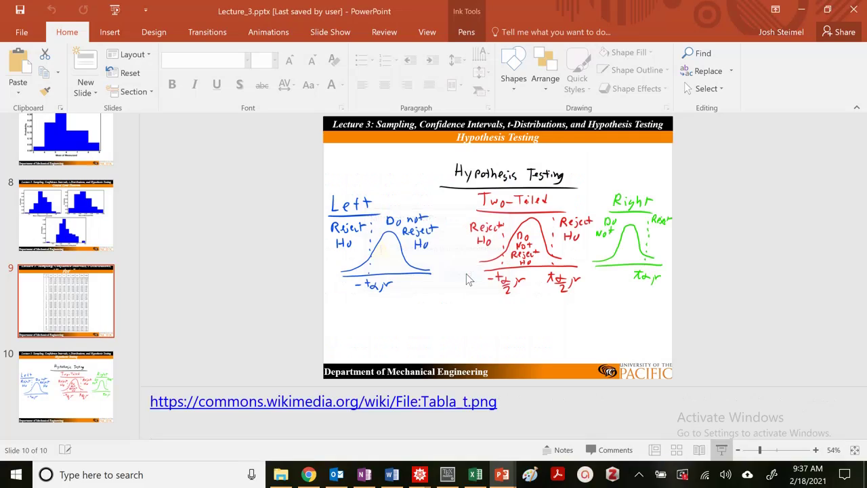
{"action": "left_click", "coordinate": [364, 474]}
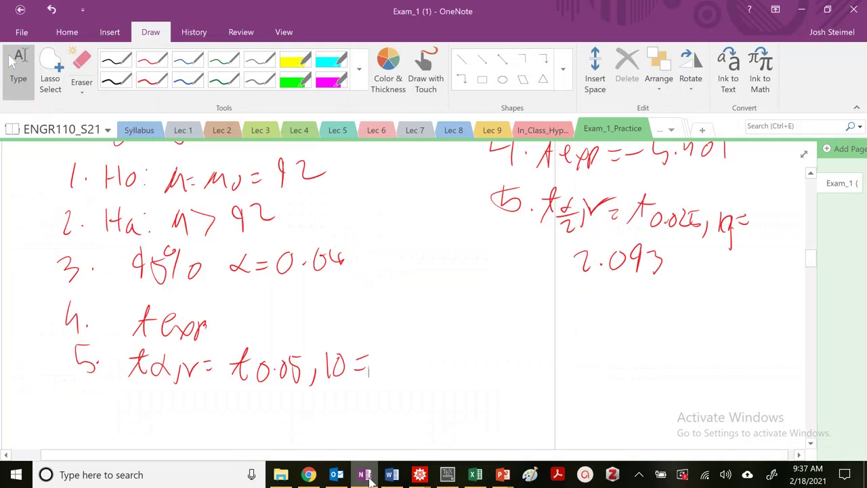
{"action": "mouse_move", "coordinate": [502, 474]}
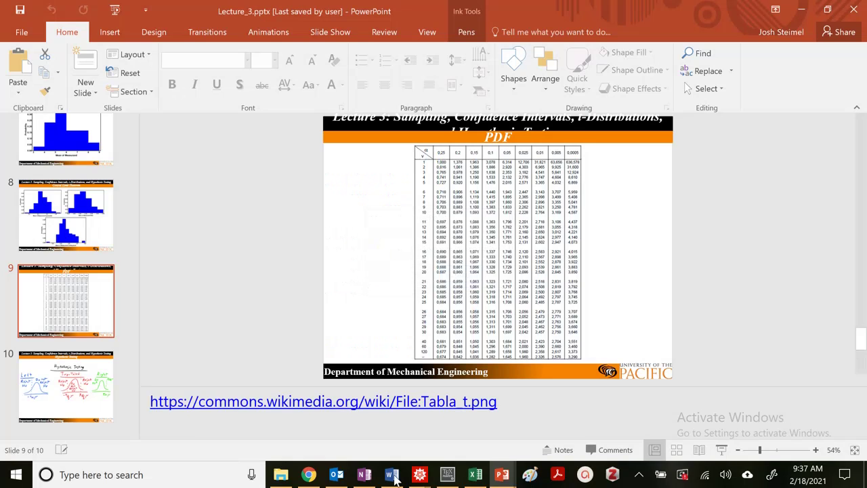
{"action": "left_click", "coordinate": [391, 474]}
{"action": "mouse_move", "coordinate": [419, 475]}
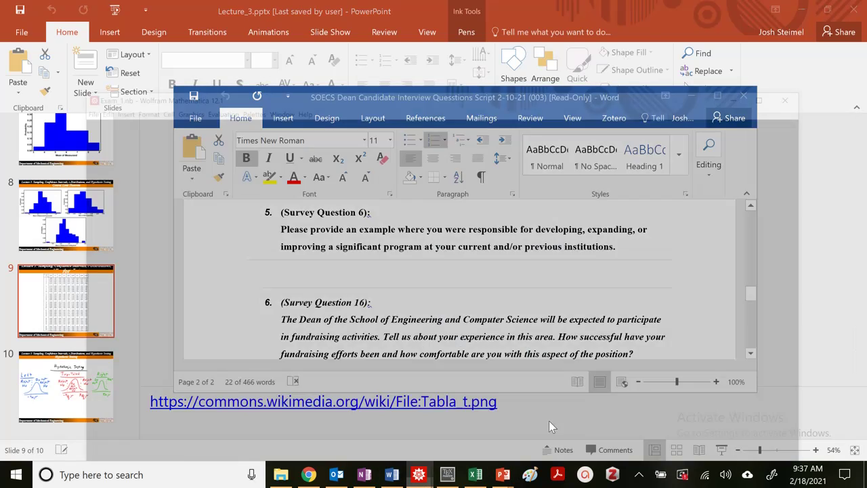
{"action": "left_click", "coordinate": [549, 420]}
{"action": "mouse_move", "coordinate": [419, 477]}
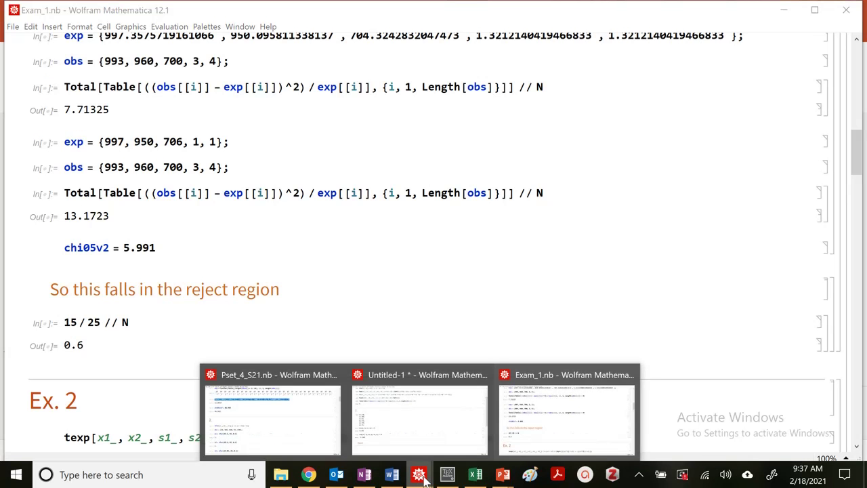
{"action": "left_click", "coordinate": [415, 433]}
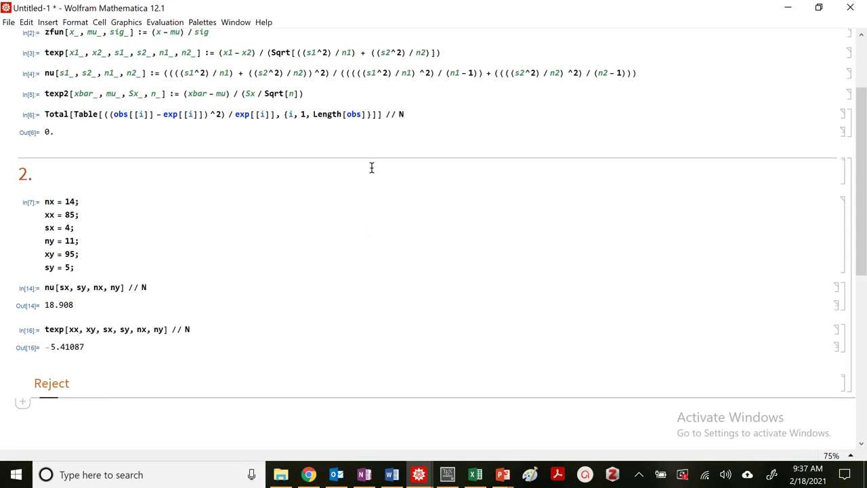
Complete step 5 in OneNote as t0.05,10 = 1.812
{"action": "left_click", "coordinate": [376, 476]}
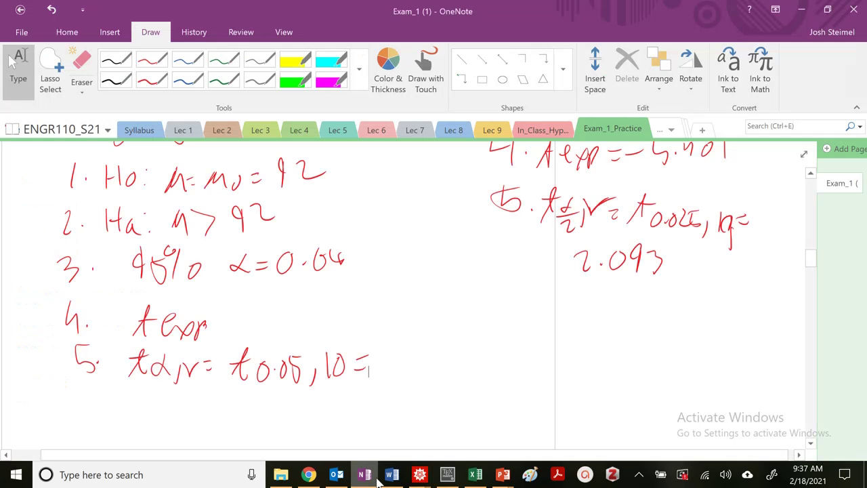
{"action": "mouse_move", "coordinate": [388, 357]}
{"action": "left_mouse_down"}
{"action": "mouse_move", "coordinate": [387, 381]}
{"action": "mouse_move", "coordinate": [412, 377]}
{"action": "mouse_move", "coordinate": [437, 357]}
{"action": "left_mouse_up"}
{"action": "left_click", "coordinate": [15, 62]}
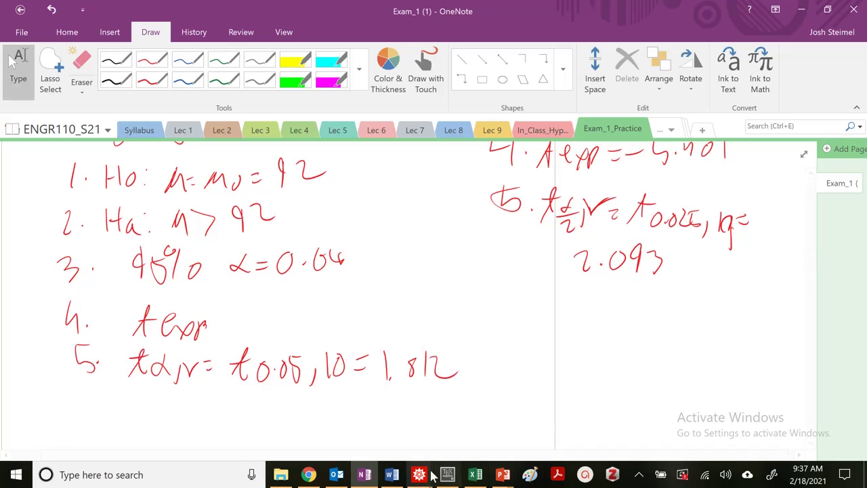
In the Untitled-1 notebook, enter texp2[xy, 92, sy, ny] and evaluate it
{"action": "left_click", "coordinate": [420, 475]}
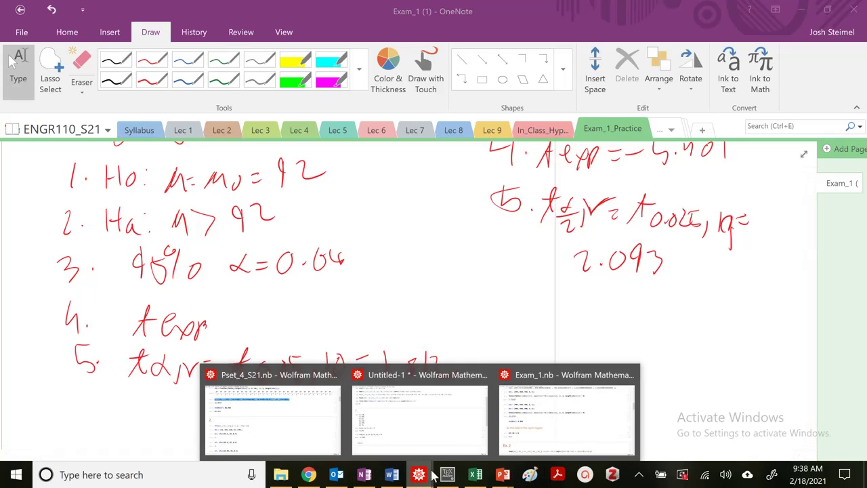
{"action": "left_click", "coordinate": [441, 429]}
{"action": "type", "text": "te"}
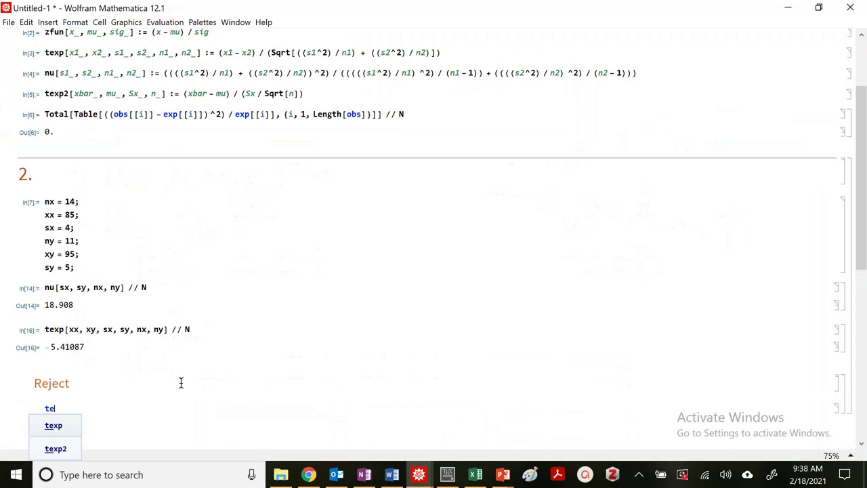
{"action": "type", "text": "xp2["}
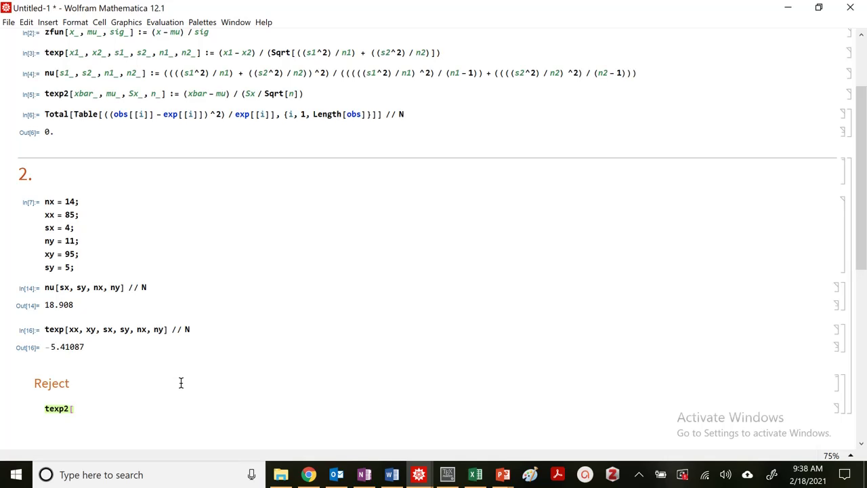
{"action": "type", "text": "s"}
{"action": "key", "text": "BackSpace"}
{"action": "type", "text": "xy, 92, s"}
{"action": "type", "text": "y, ny]"}
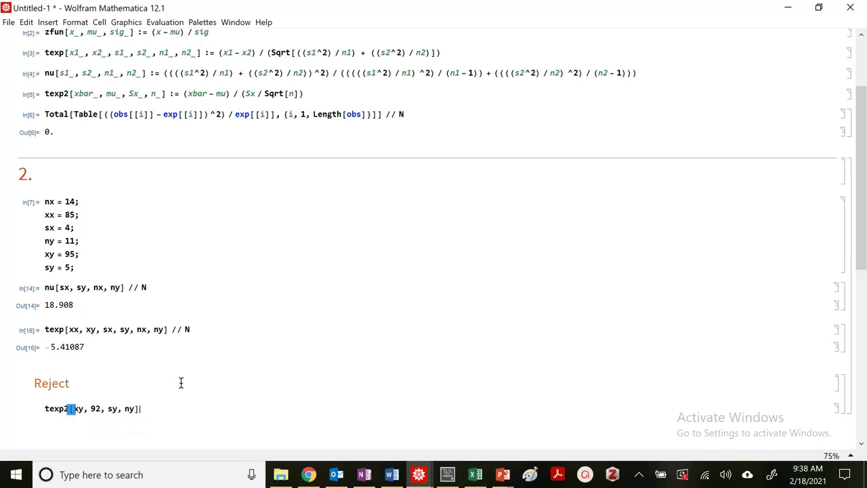
{"action": "key", "text": "shift+Return"}
Add // N to get the decimal t statistic 1.98997, then return to OneNote
{"action": "left_click", "coordinate": [190, 376]}
{"action": "left_click", "coordinate": [179, 394]}
{"action": "left_click", "coordinate": [207, 398]}
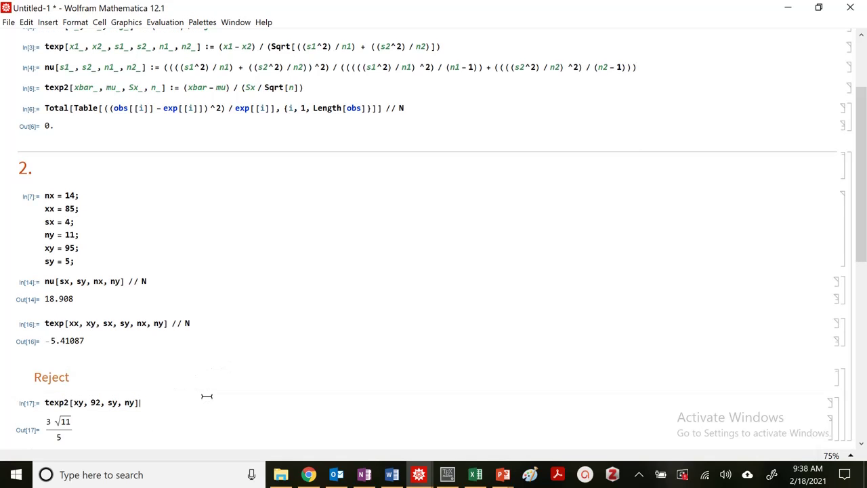
{"action": "type", "text": "// N"}
{"action": "key", "text": "shift+Return"}
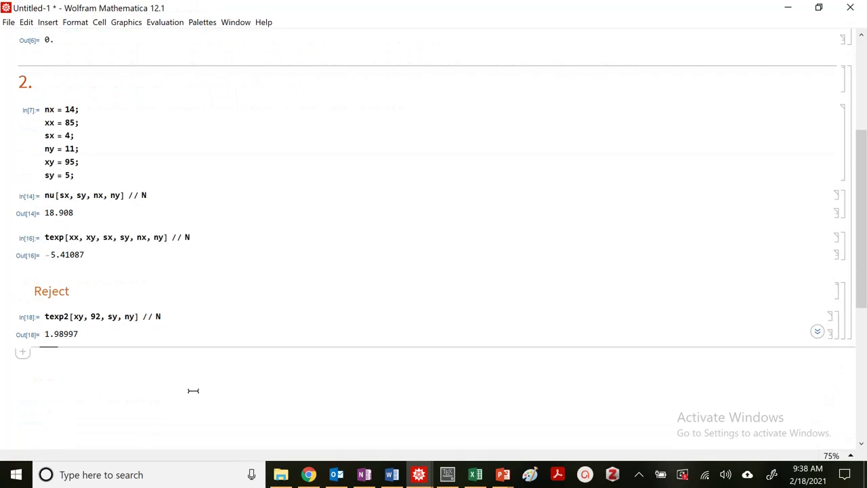
{"action": "mouse_move", "coordinate": [354, 467]}
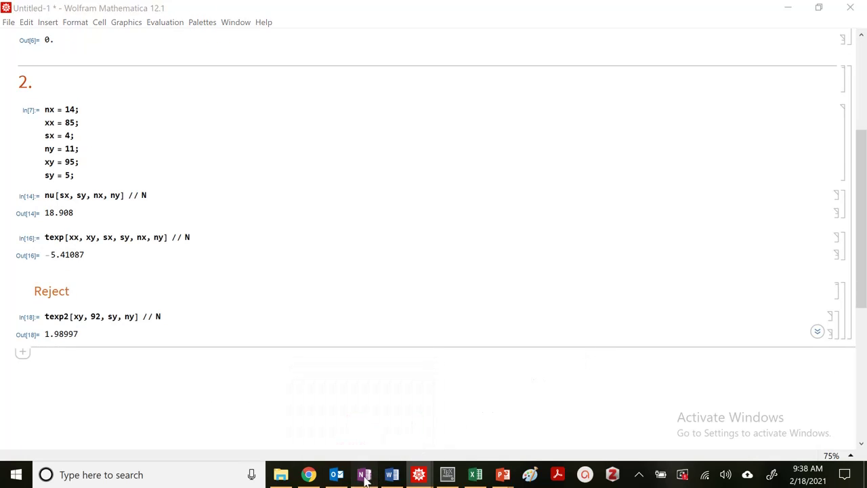
{"action": "left_click", "coordinate": [365, 475]}
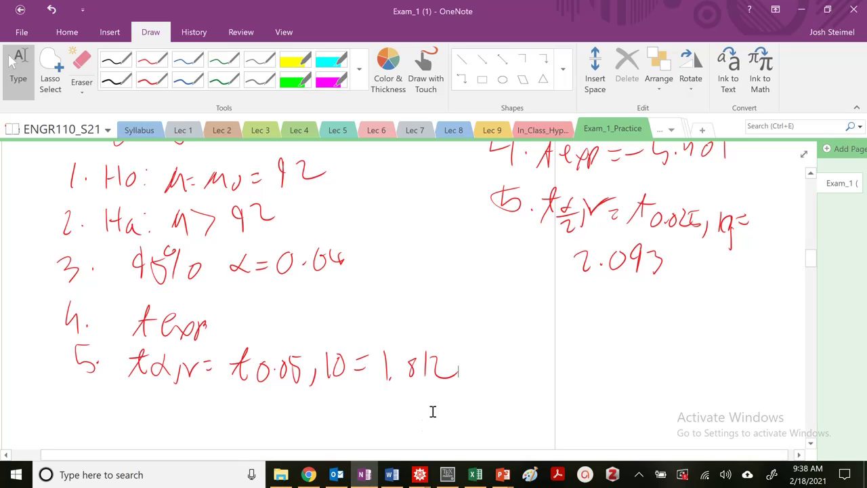
Handwrite the t value after texp in step 4 in red ink
{"action": "left_click_drag", "start_coordinate": [223, 322], "coordinate": [237, 321]}
{"action": "left_click_drag", "start_coordinate": [222, 332], "coordinate": [239, 330]}
{"action": "mouse_move", "coordinate": [259, 301]}
{"action": "left_mouse_down"}
{"action": "mouse_move", "coordinate": [259, 328]}
{"action": "mouse_move", "coordinate": [303, 326]}
{"action": "left_mouse_up"}
{"action": "left_click", "coordinate": [274, 326]}
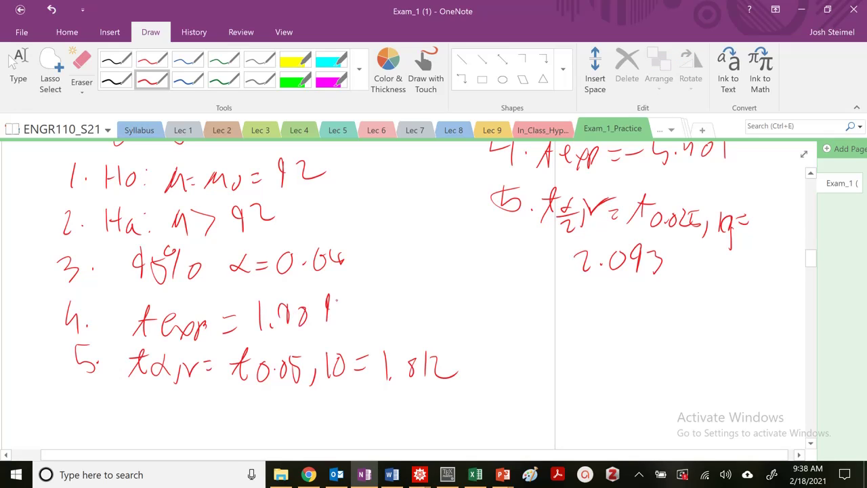
{"action": "left_click", "coordinate": [12, 61]}
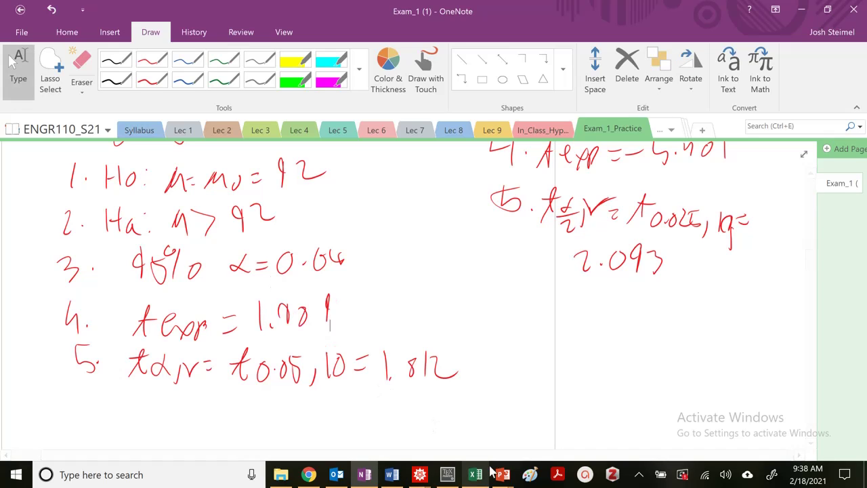
Look at the Hypothesis Testing slide in Lecture_3, glance at Mathematica, then return to OneNote
{"action": "mouse_move", "coordinate": [503, 478]}
{"action": "left_click", "coordinate": [430, 414]}
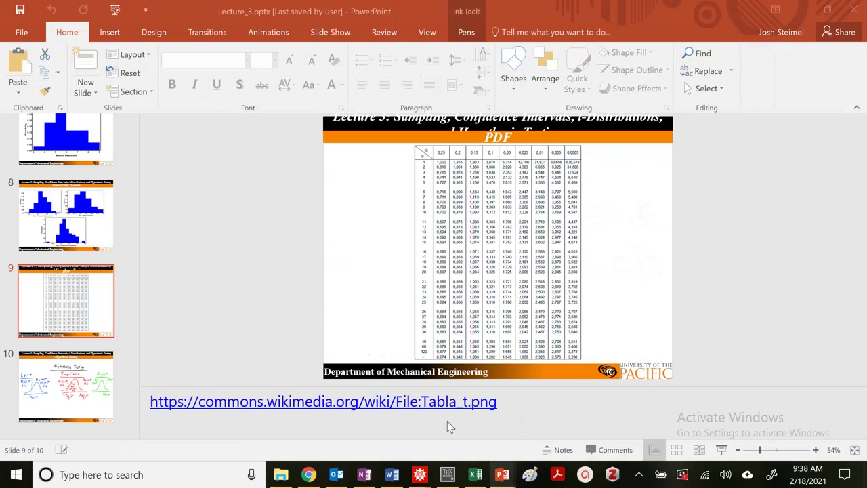
{"action": "left_click", "coordinate": [66, 387]}
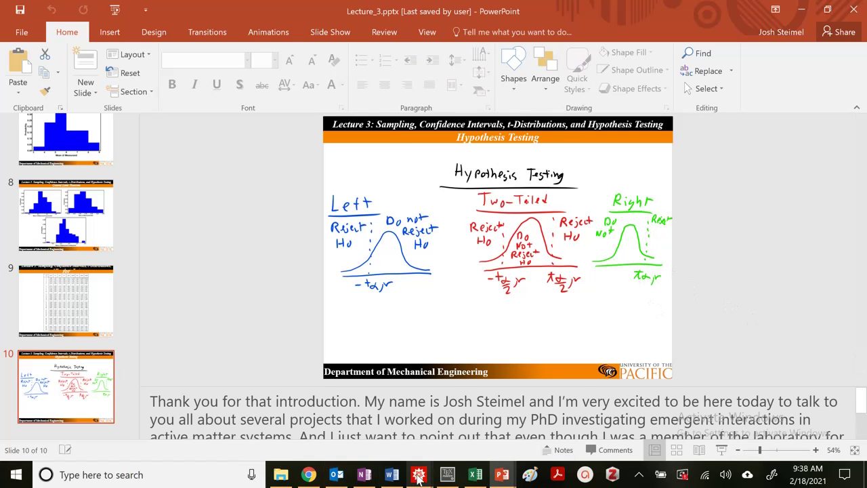
{"action": "mouse_move", "coordinate": [418, 478]}
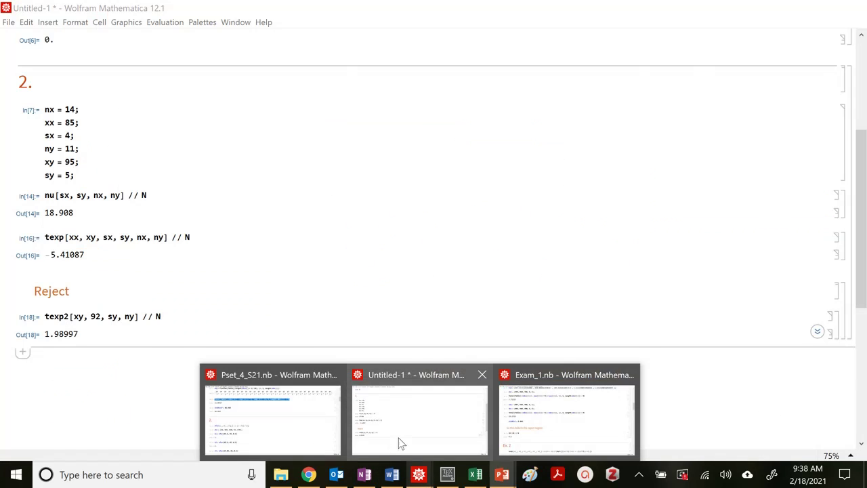
{"action": "left_click", "coordinate": [398, 438]}
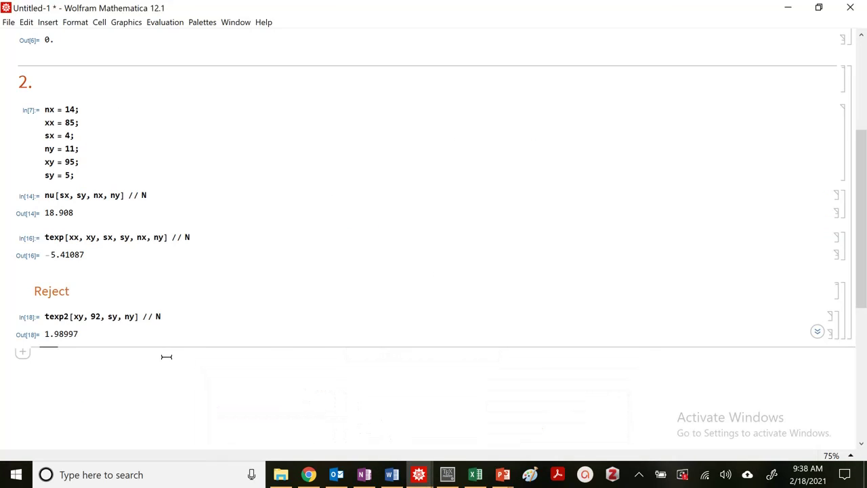
{"action": "left_click", "coordinate": [370, 479]}
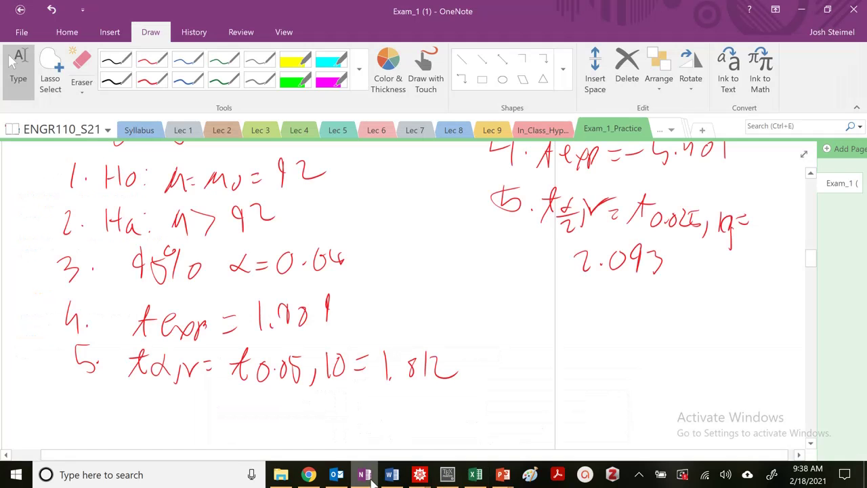
Review the t-distribution table slide and the Hypothesis Testing slide in Lecture_3
{"action": "mouse_move", "coordinate": [500, 478]}
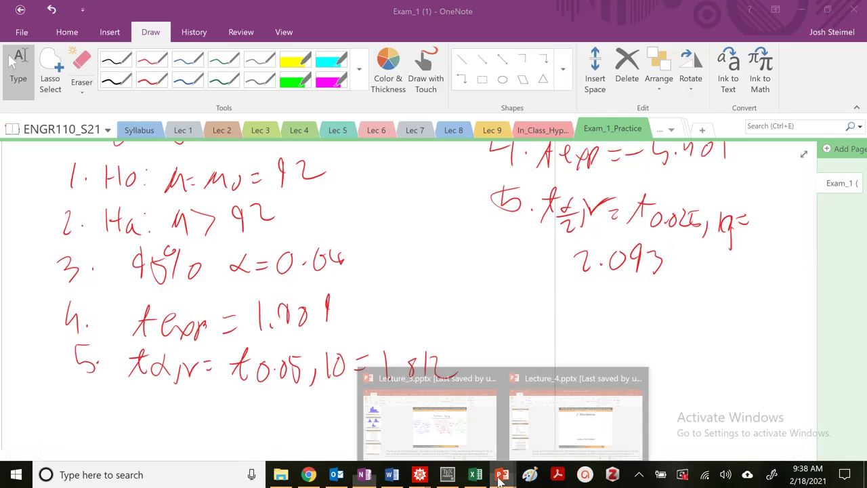
{"action": "left_click", "coordinate": [474, 434]}
{"action": "left_click", "coordinate": [33, 310]}
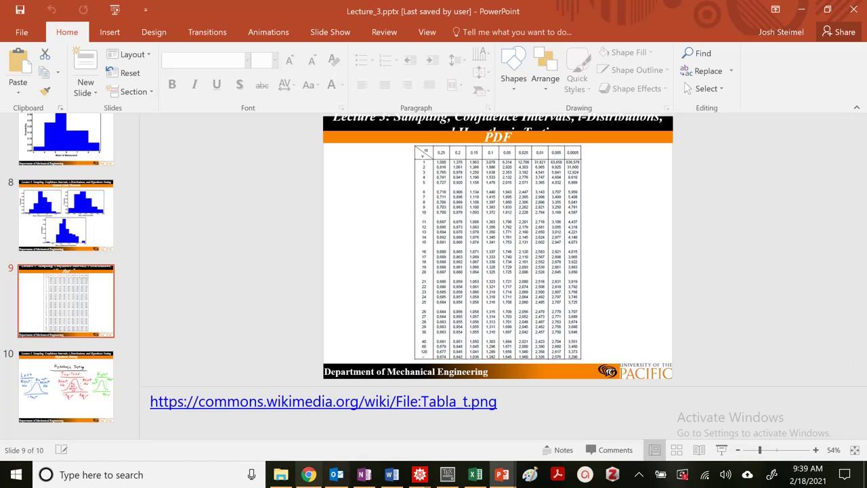
{"action": "left_click", "coordinate": [53, 395]}
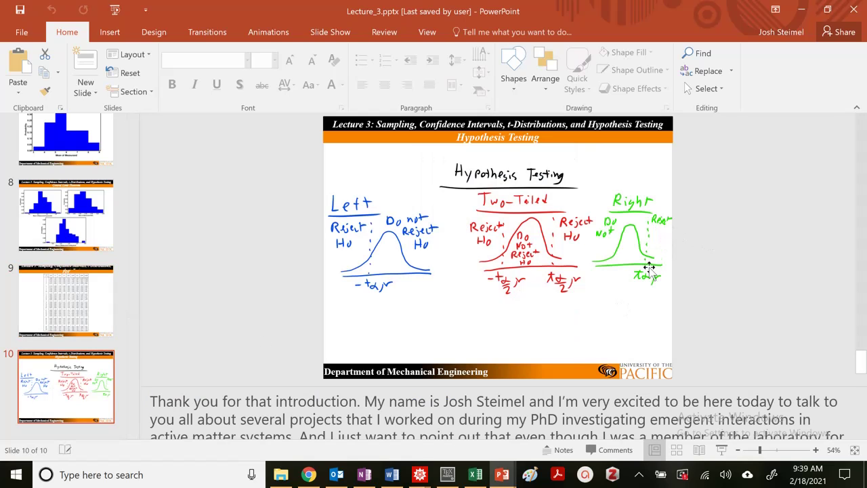
Type Reject in a new Mathematica cell below the 1.98997 result
{"action": "mouse_move", "coordinate": [377, 477]}
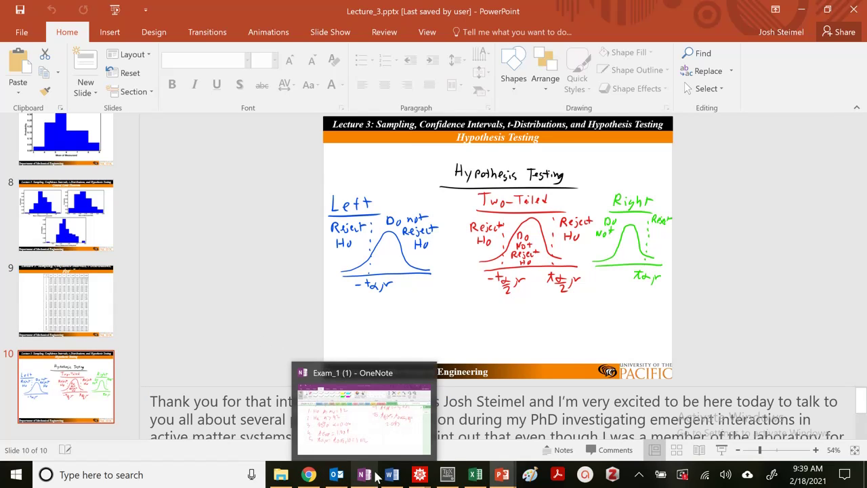
{"action": "mouse_move", "coordinate": [420, 478]}
{"action": "left_click", "coordinate": [368, 414]}
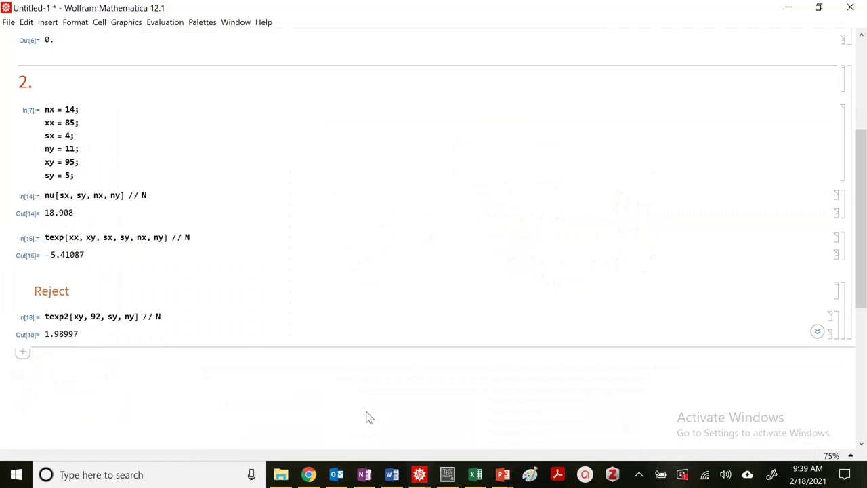
{"action": "left_click", "coordinate": [206, 392]}
{"action": "type", "text": "Reject"}
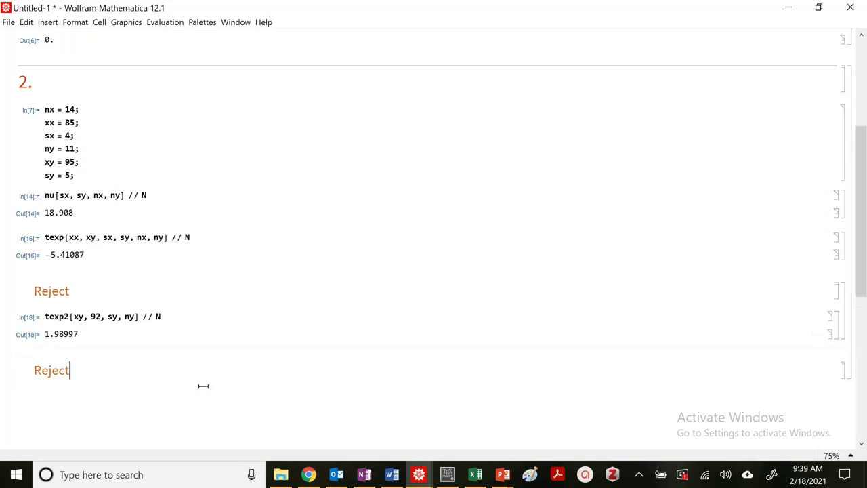
{"action": "left_click", "coordinate": [308, 474]}
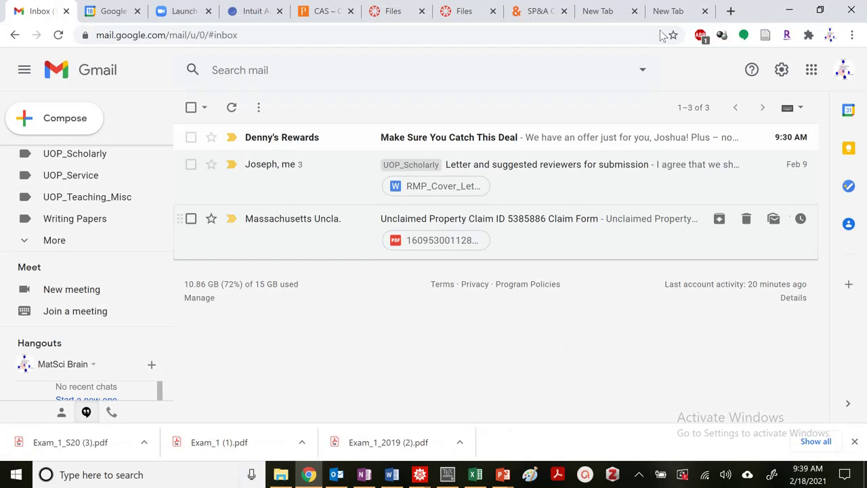
{"action": "left_click", "coordinate": [418, 475]}
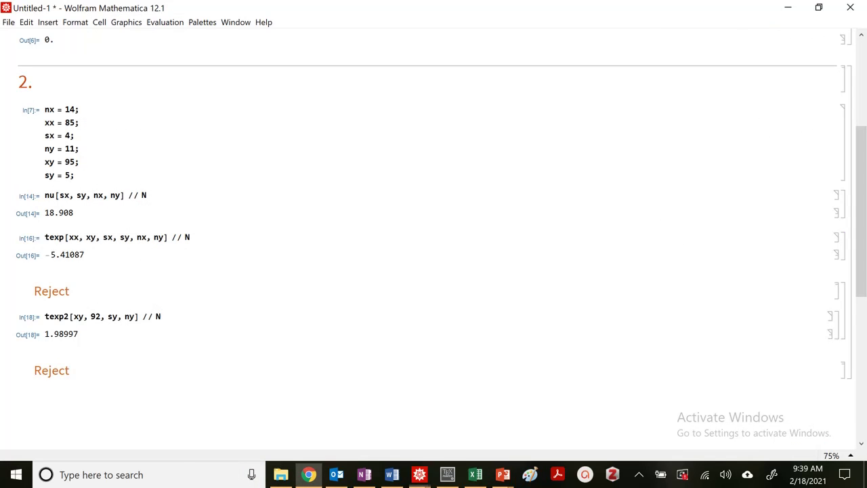
Scroll the Exam_1 page through Question 2 and part b's steps showing texp = 1.99 and t0.05,10 = 1.812
{"action": "left_click", "coordinate": [365, 474]}
{"action": "scroll", "coordinate": [316, 336], "scroll_direction": "up", "scroll_amount": 10}
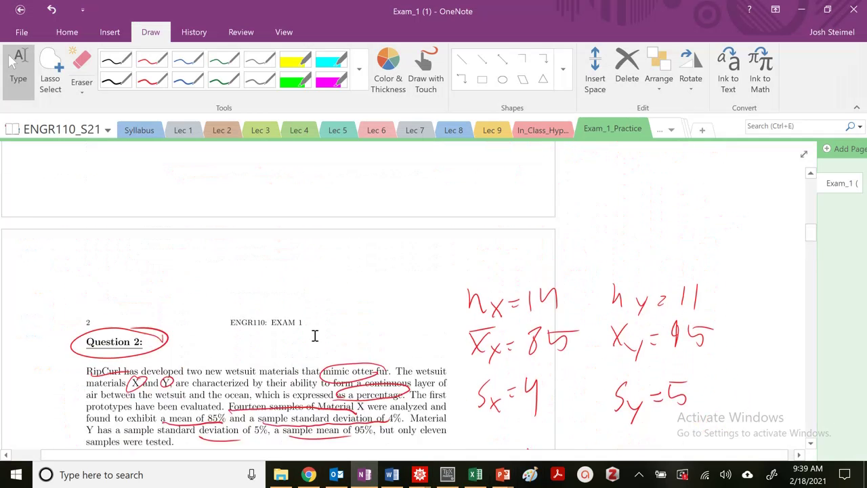
{"action": "scroll", "coordinate": [315, 336], "scroll_direction": "down", "scroll_amount": 5}
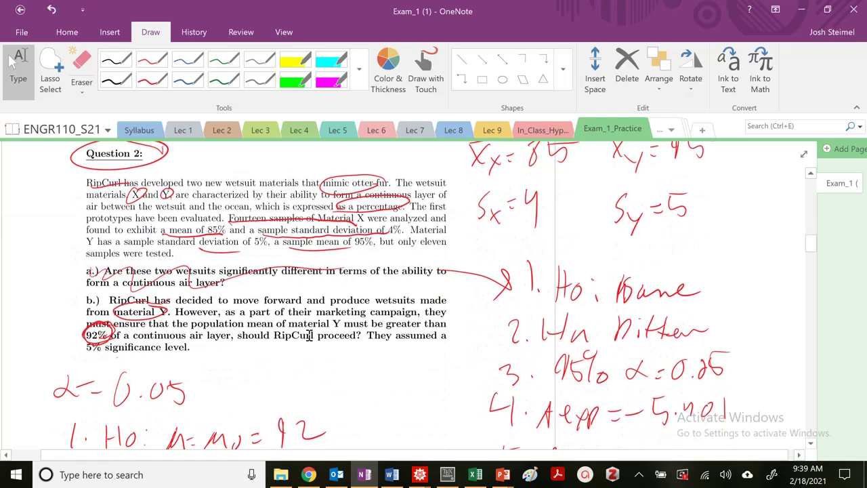
{"action": "scroll", "coordinate": [494, 290], "scroll_direction": "down", "scroll_amount": 7}
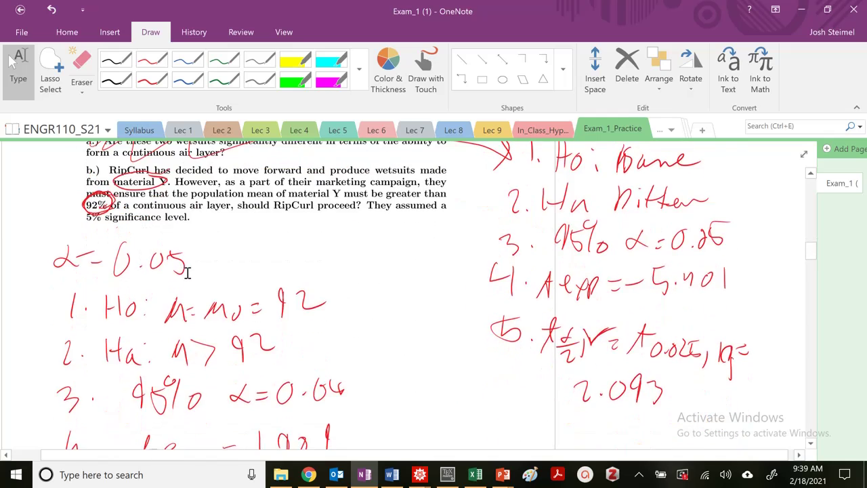
{"action": "scroll", "coordinate": [332, 339], "scroll_direction": "up", "scroll_amount": 2}
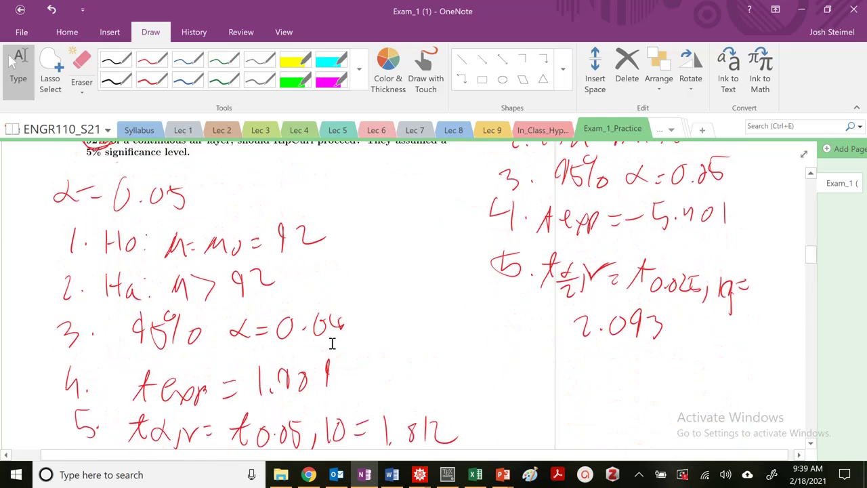